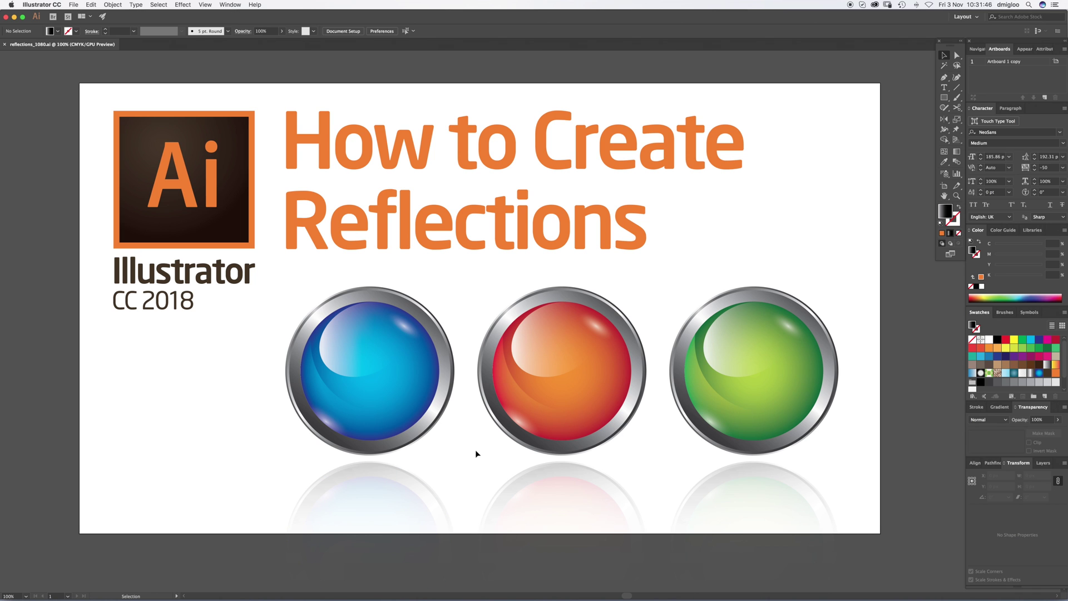
- Delete the reflections, the Ai logo and title, and the red and green spheres
left_click(622, 249, "alt+super")
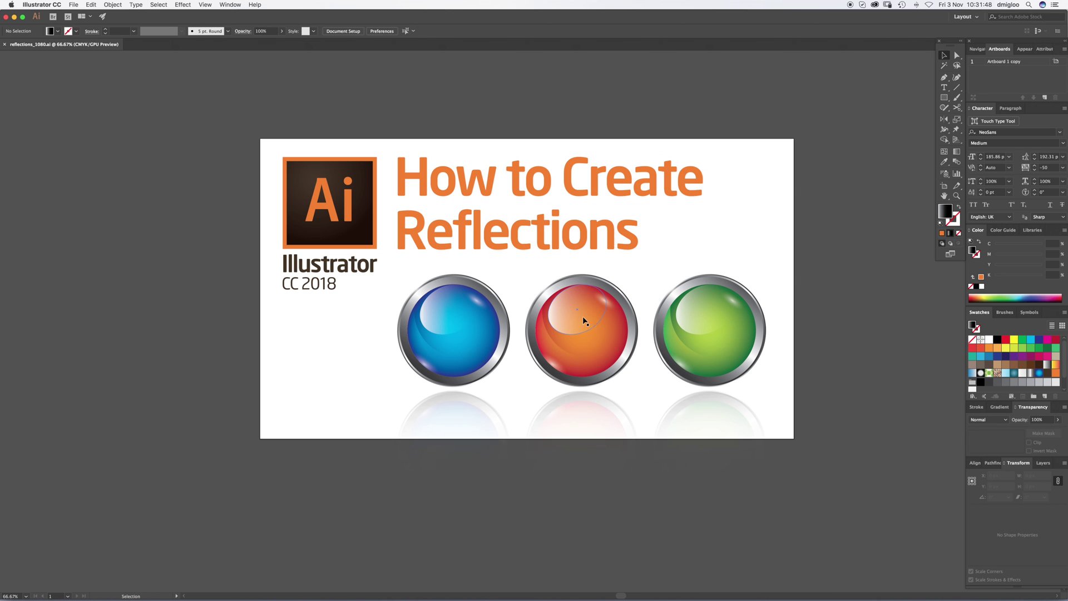
left_click(415, 413)
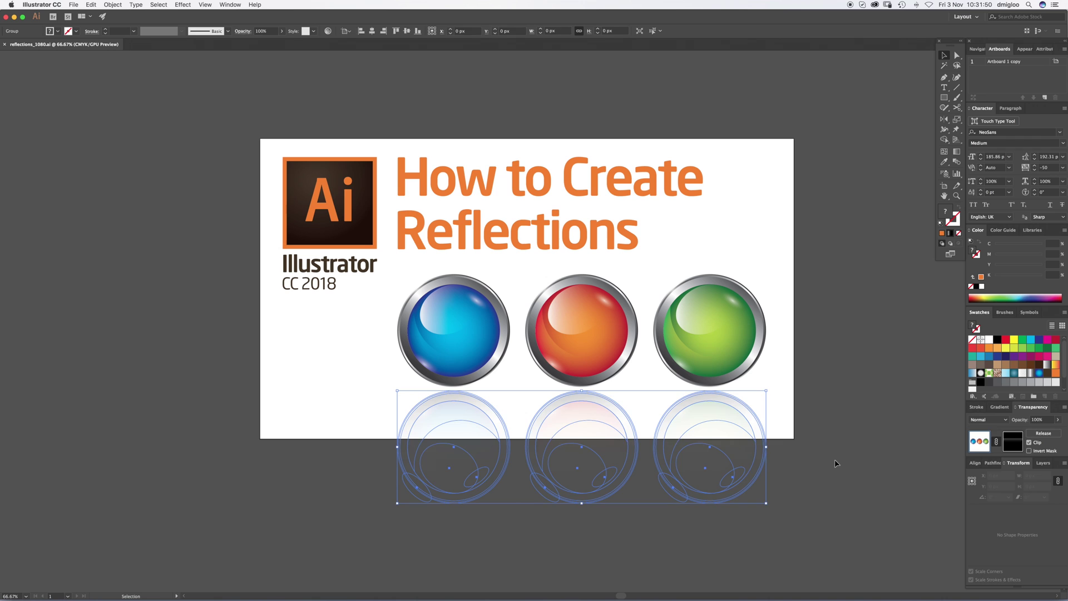
key("Delete")
left_click_drag(275, 115, 528, 270)
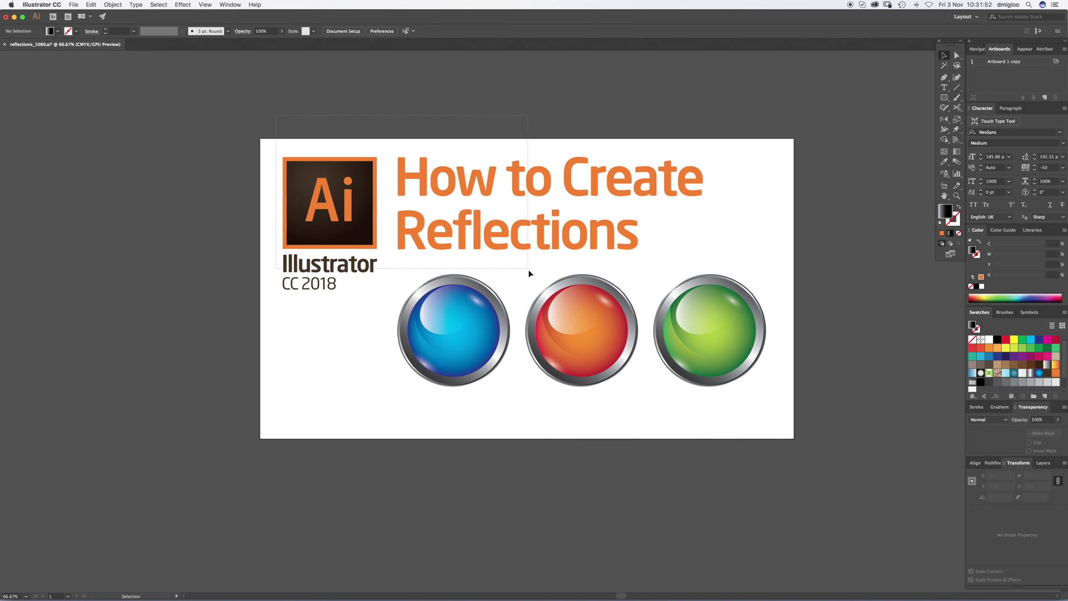
key("Delete")
left_click_drag(549, 219, 630, 298)
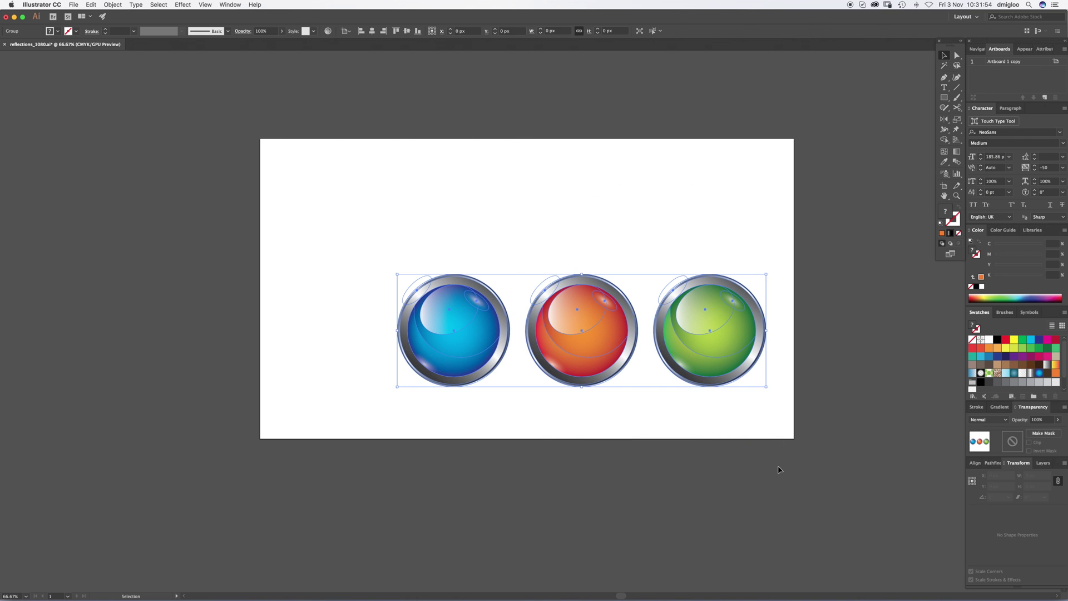
left_click(451, 345, "shift")
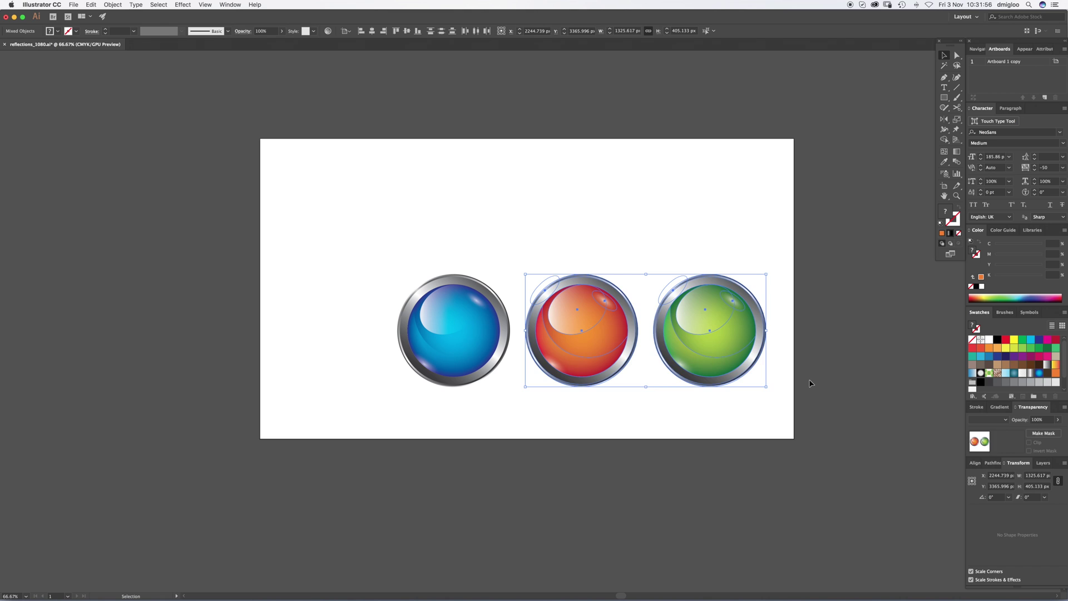
key("Delete")
- Move the blue sphere up toward the artboard centre and zoom the view to 100%
left_click(460, 354)
left_click_drag(460, 354, 527, 247)
left_click(615, 244)
key("z")
left_click(496, 226)
- Draw a circle to the right of the blue button and fill it solid black
key("v")
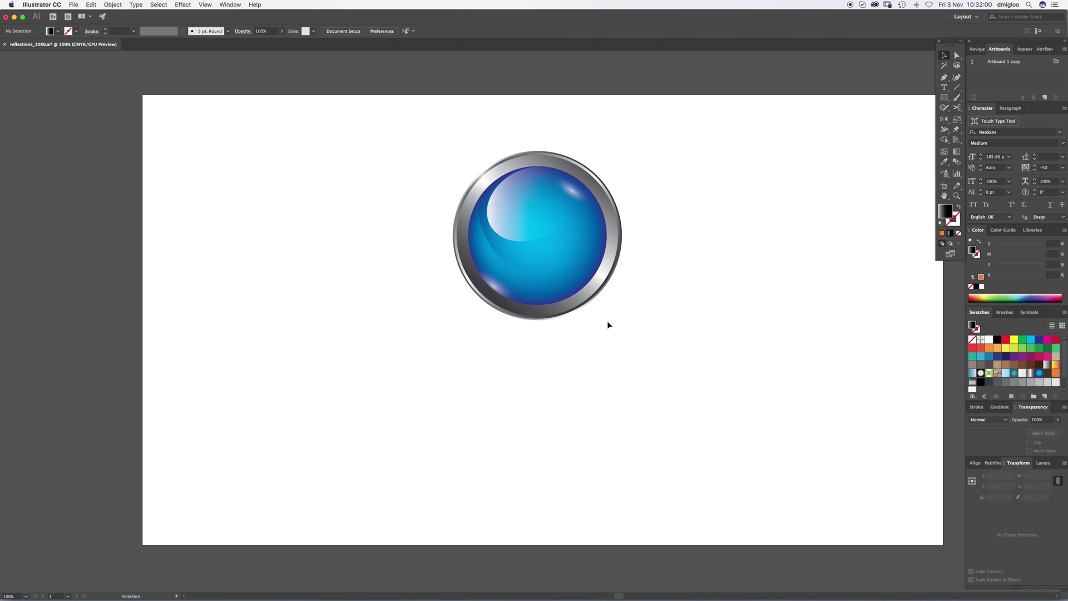
scroll(579, 328, "right", 3)
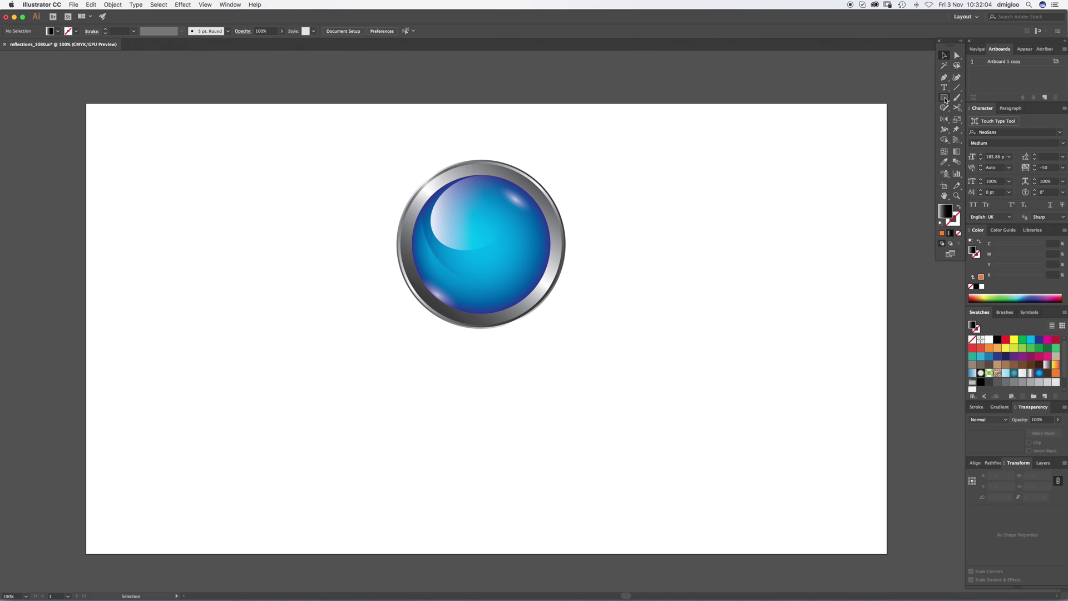
left_click_drag(944, 99, 956, 126)
left_click_drag(682, 207, 758, 283)
left_click_drag(692, 225, 729, 268)
left_click(999, 339)
- Shift the blue button left and resize the black circle to match the button
left_click(812, 261)
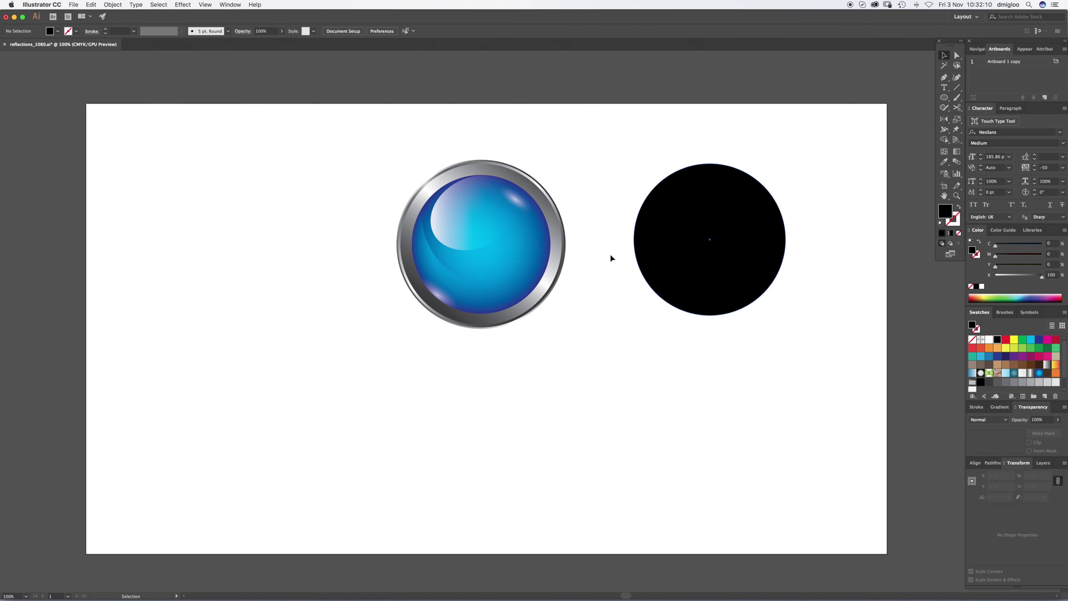
left_click_drag(579, 143, 397, 312)
left_click_drag(499, 283, 362, 283)
left_click_drag(751, 258, 740, 236)
left_click(735, 237)
left_click(670, 267)
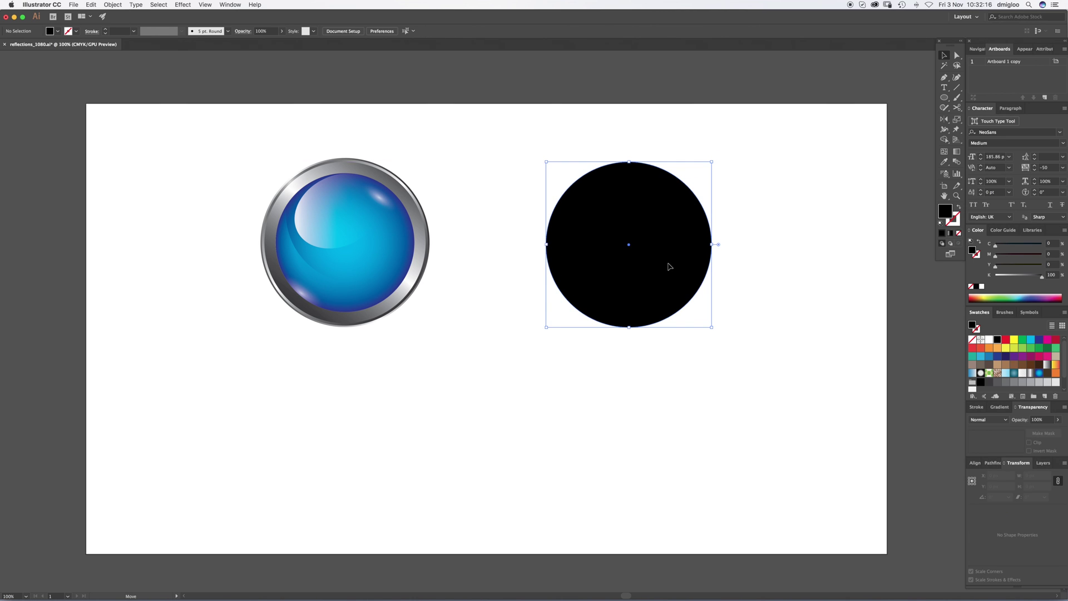
left_click(750, 232)
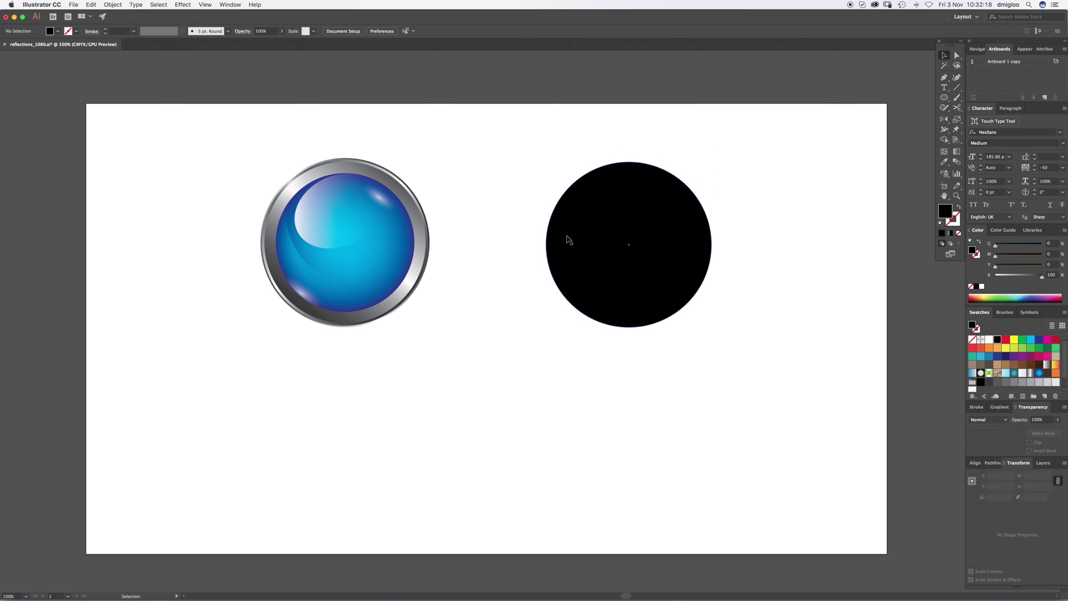
- Draw and remove a test circle, then select the black circle to check its 396.742 px size
left_click(945, 98)
left_click_drag(776, 243, 849, 319)
key("Delete")
key("v")
left_click(682, 272)
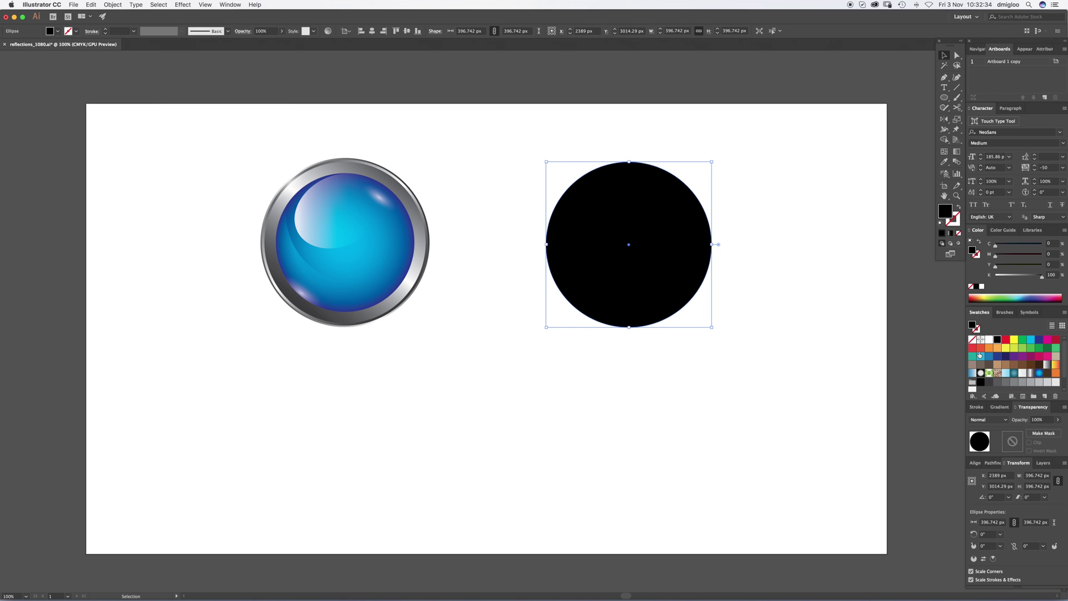
left_click(418, 238)
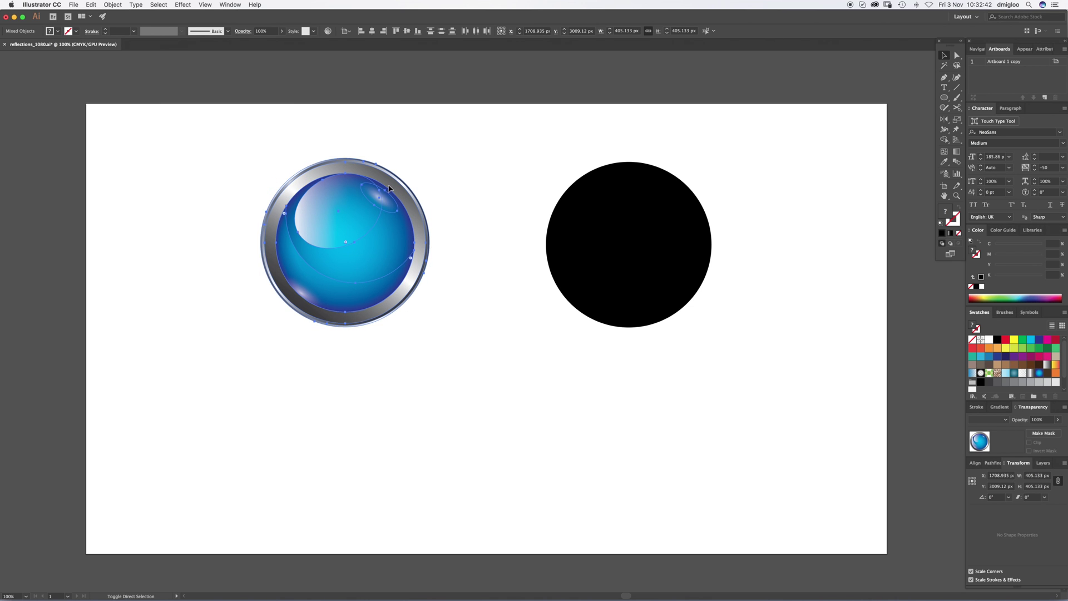
left_click(437, 245)
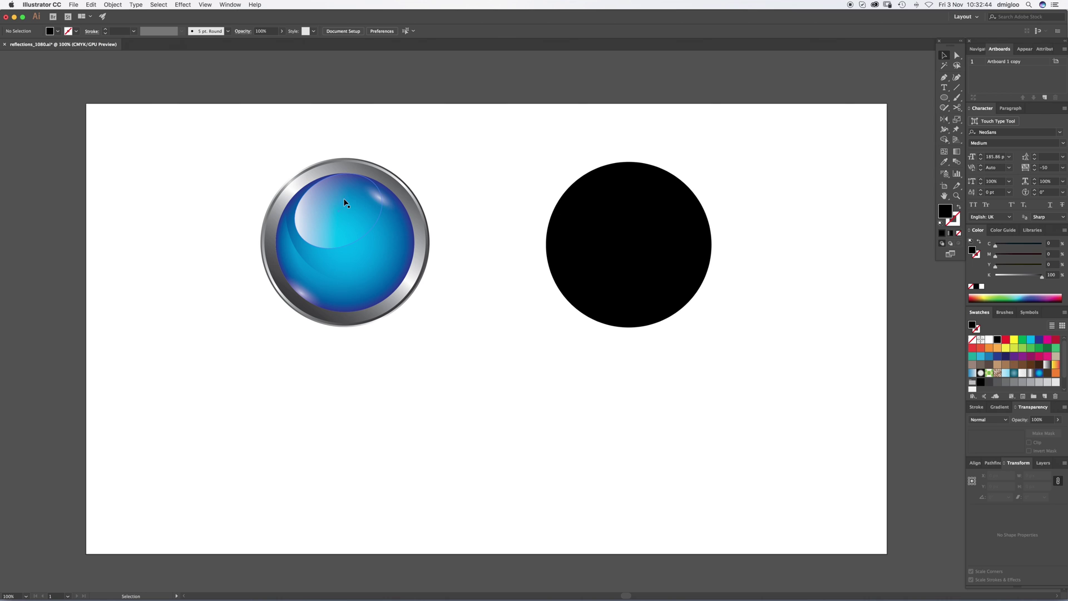
left_click_drag(329, 224, 292, 286)
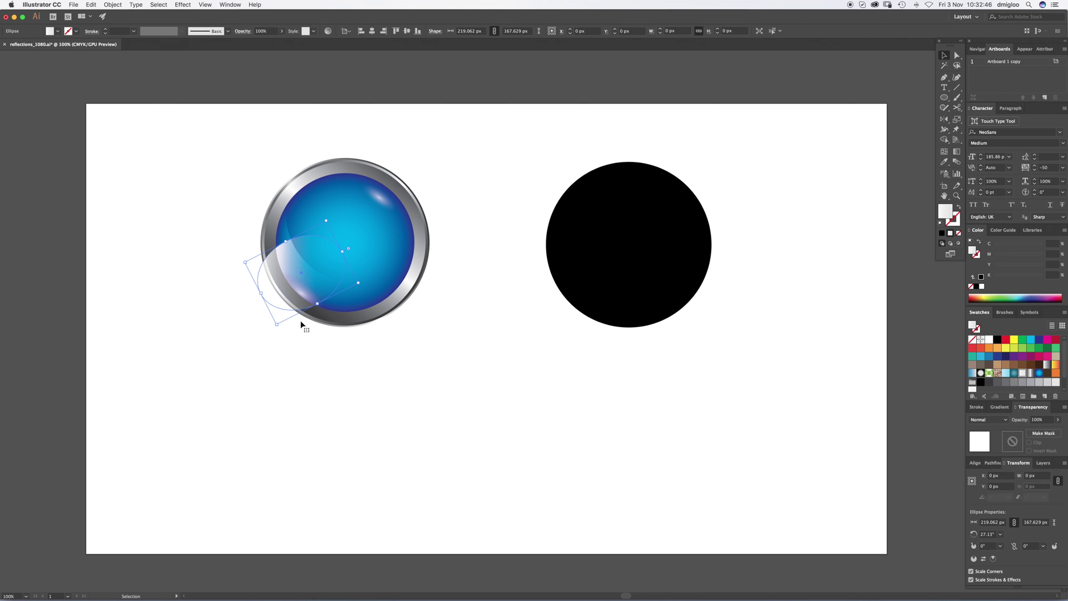
key("super+z")
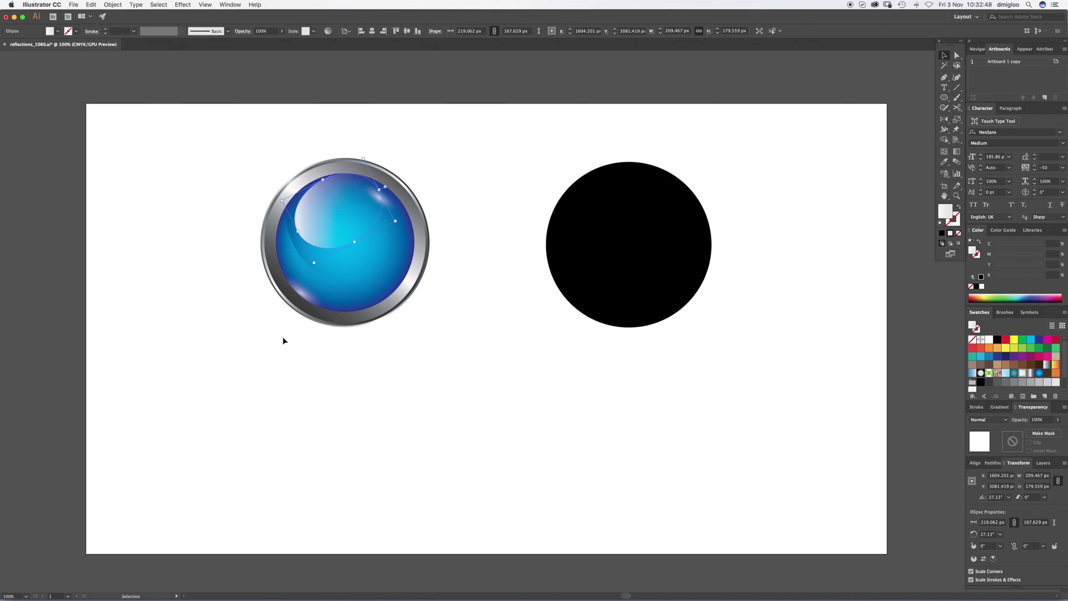
left_click_drag(236, 148, 462, 362)
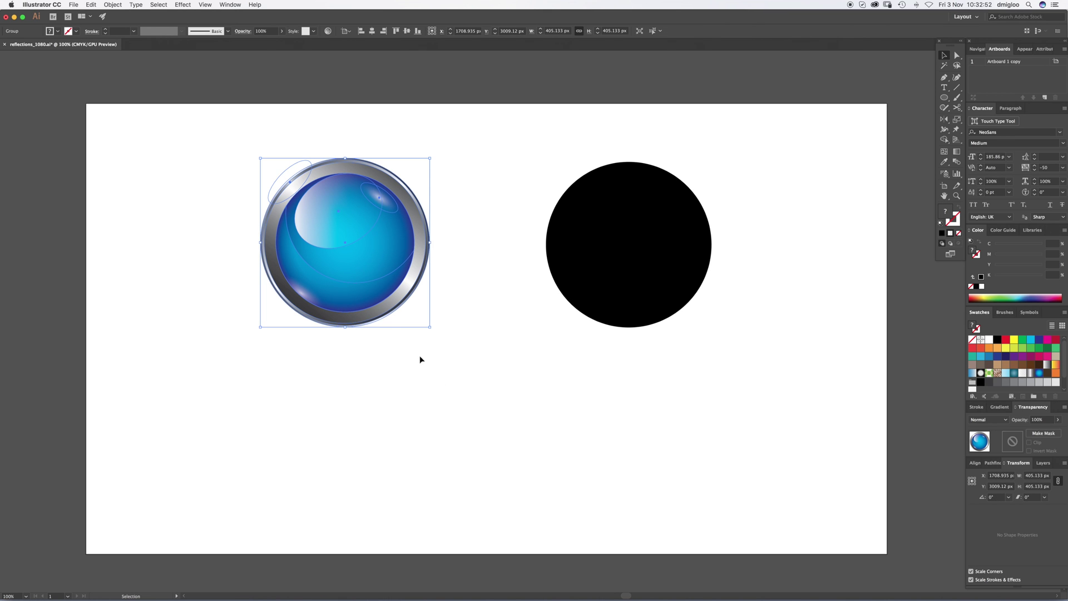
left_click(415, 334)
left_click_drag(406, 179, 370, 353)
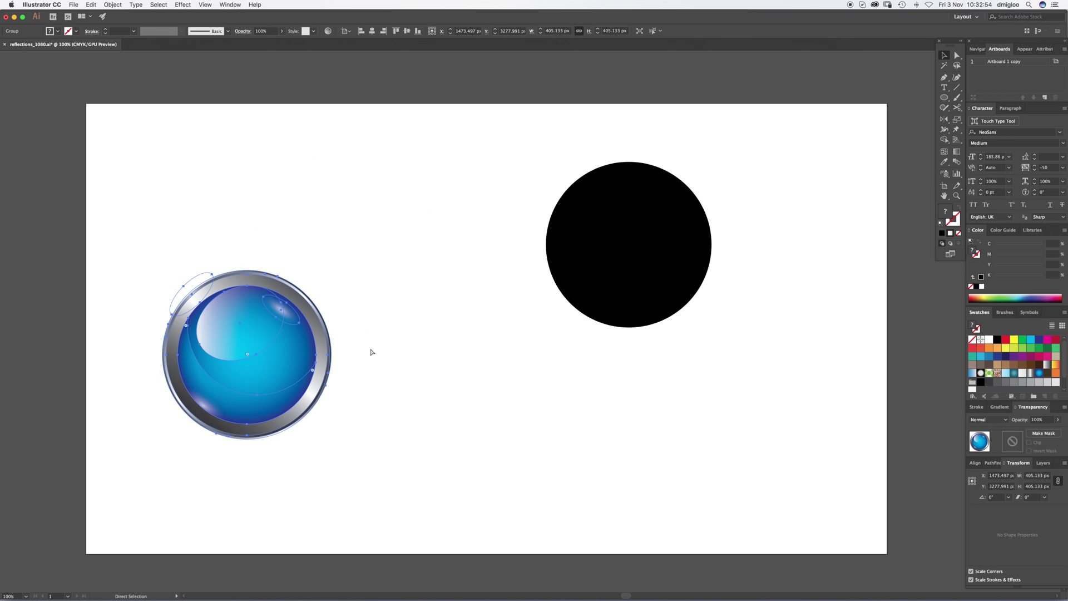
key("super+z")
key("shift+super+z")
key("super+z")
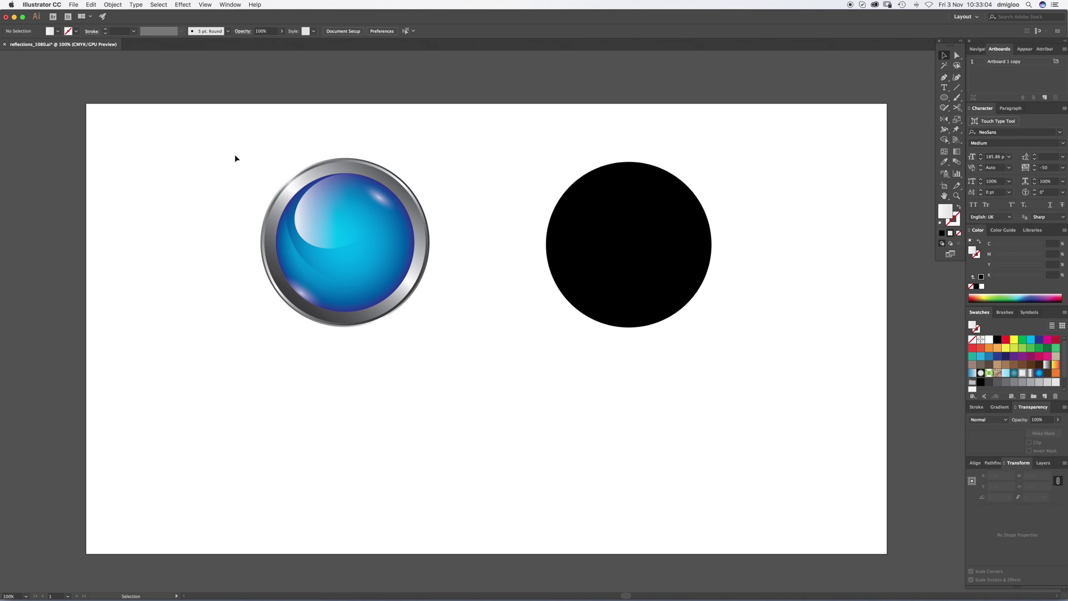
- Select the blue button and black circle and drag copies of both straight down beneath them
left_click_drag(239, 153, 738, 365)
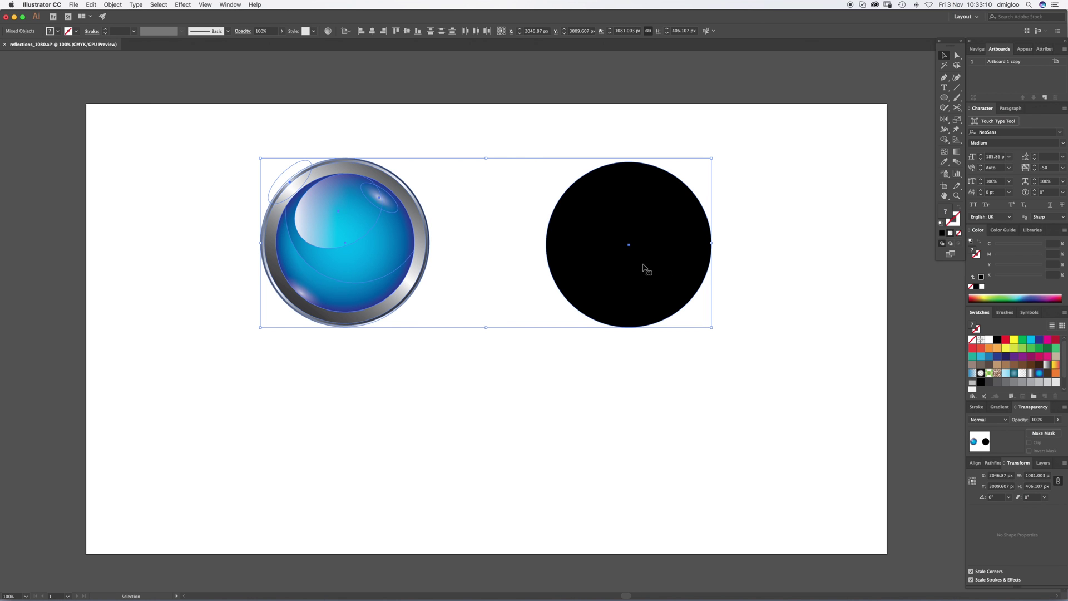
left_click_drag(648, 262, 658, 451)
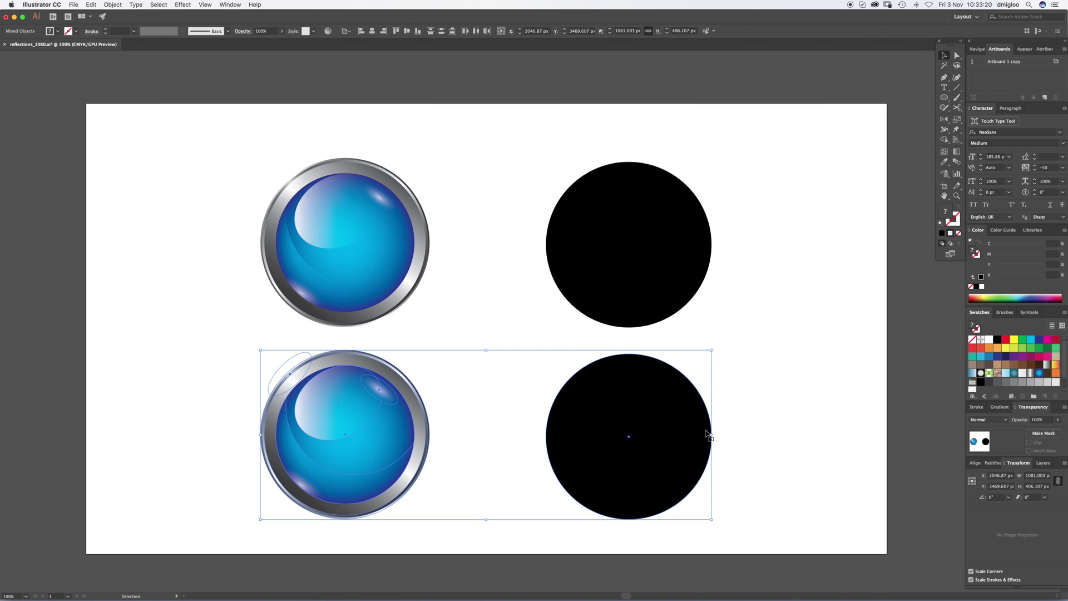
key("super+shift+b")
key("super+z")
key("a")
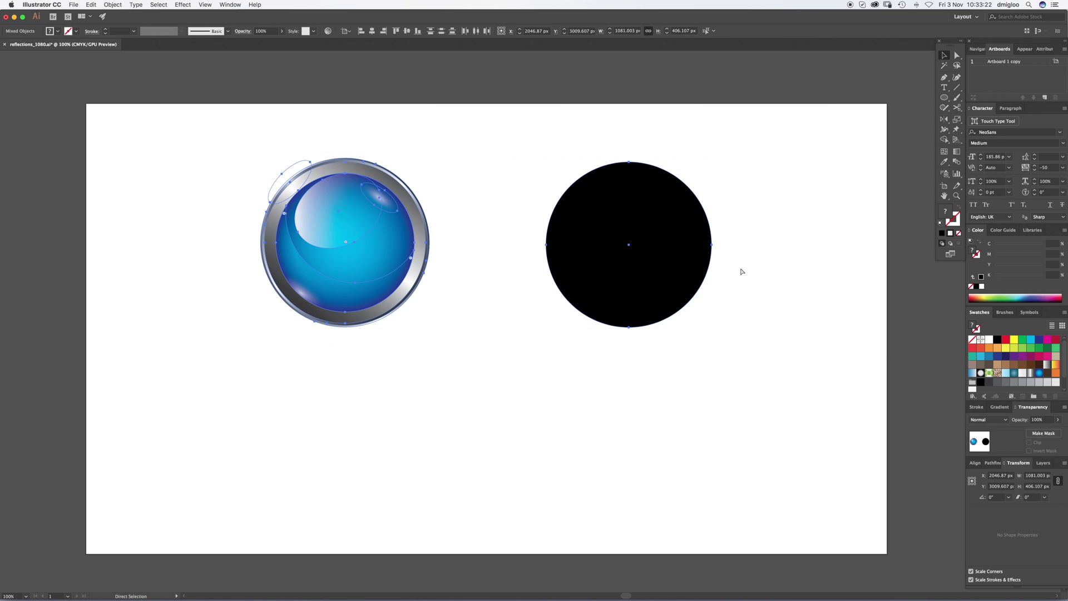
key("super+shift+z")
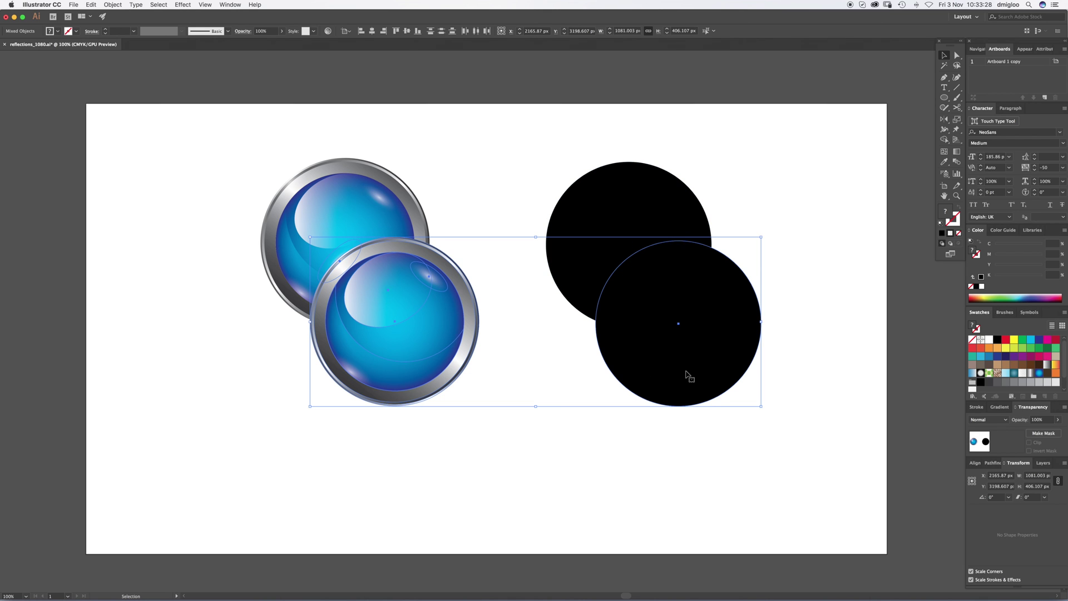
key("super+z")
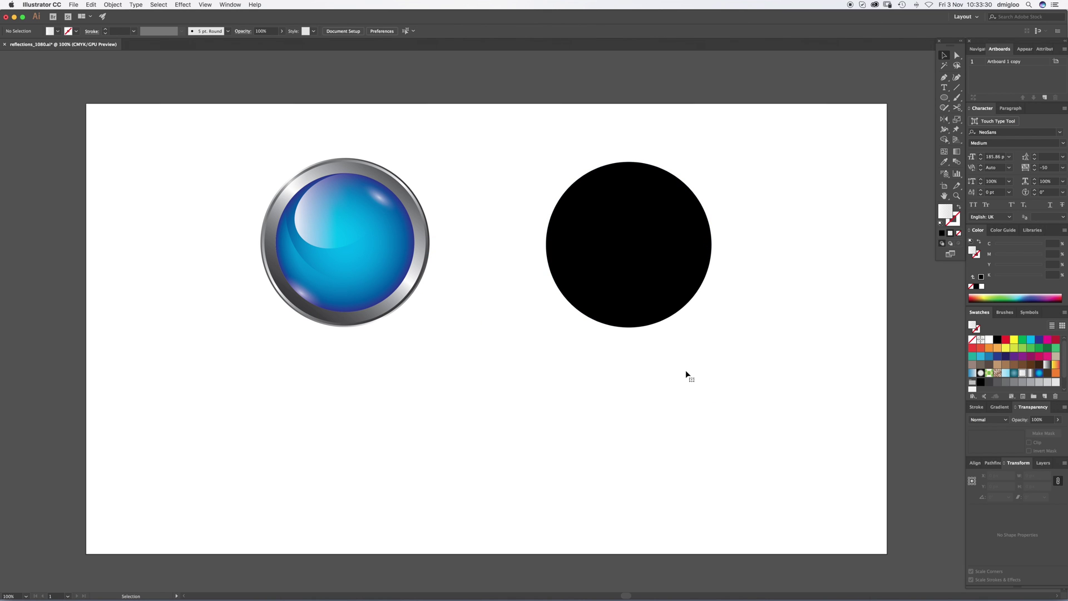
key("super")
key("super+a")
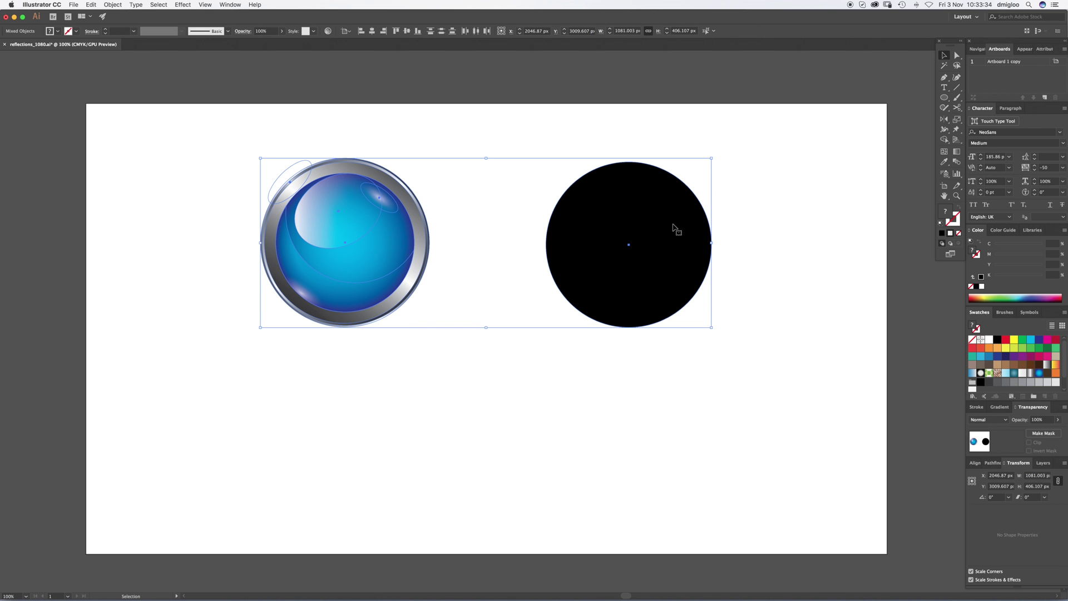
left_click_drag(677, 228, 663, 421)
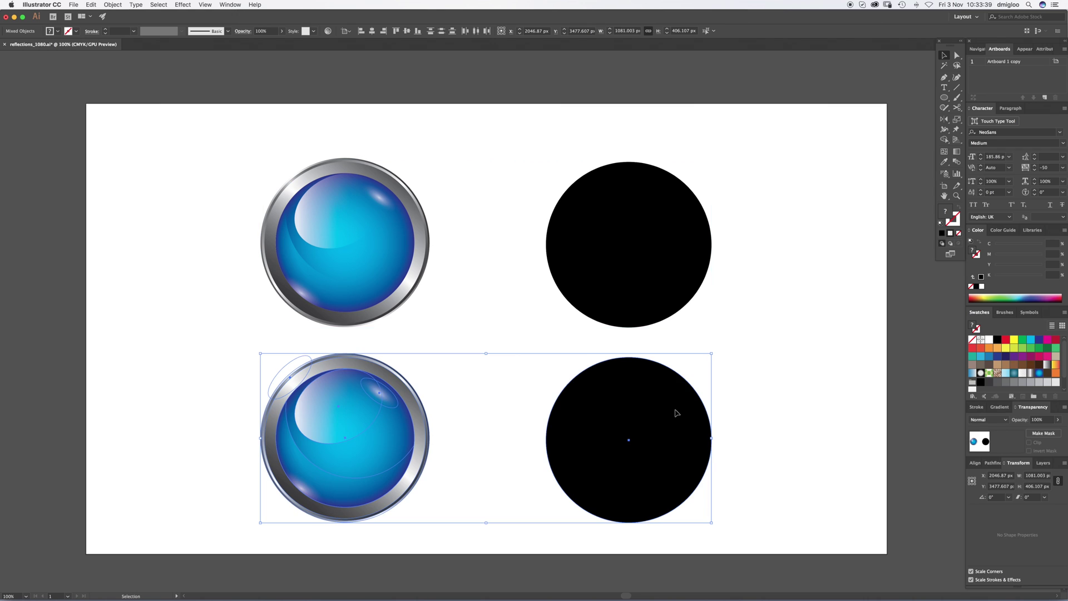
- Reflect the lower copies across a horizontal axis with the Reflect tool, then deselect
left_click(945, 120)
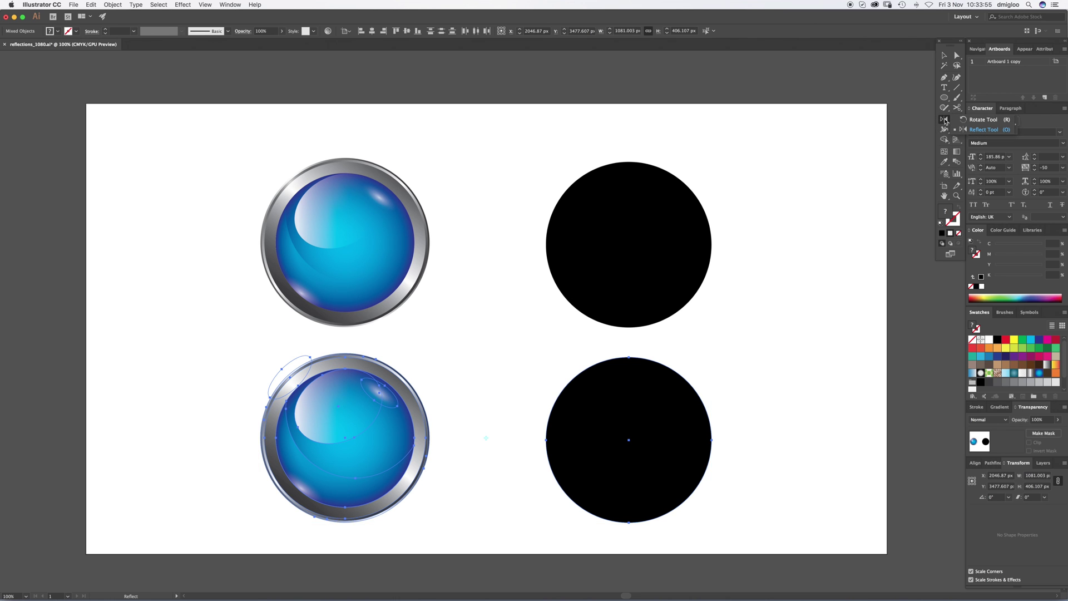
left_click(989, 133)
double_click(946, 120)
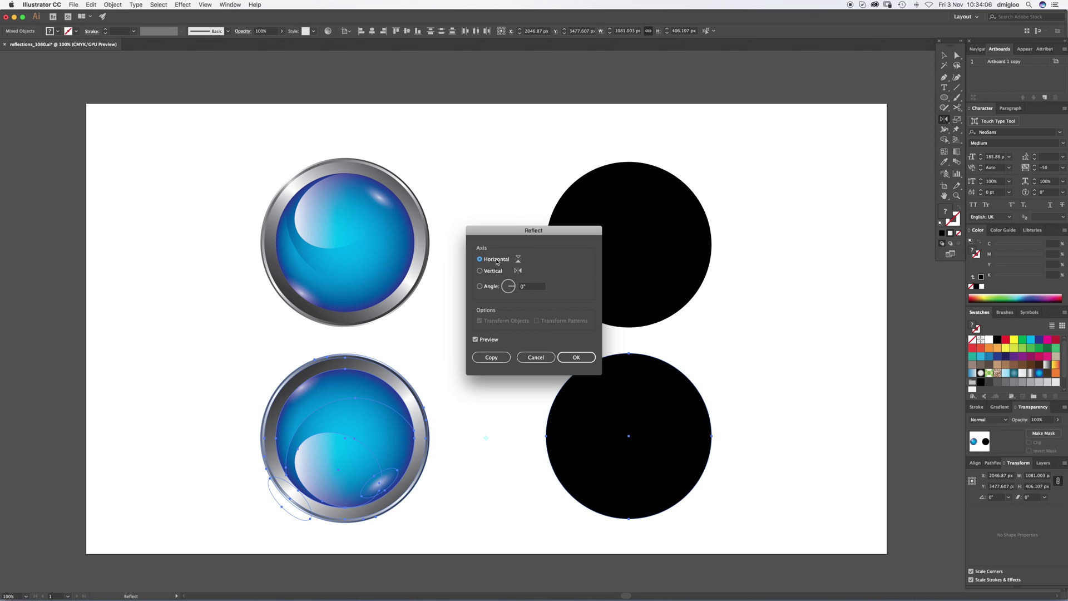
left_click(476, 340)
left_click(476, 340)
left_click(580, 358)
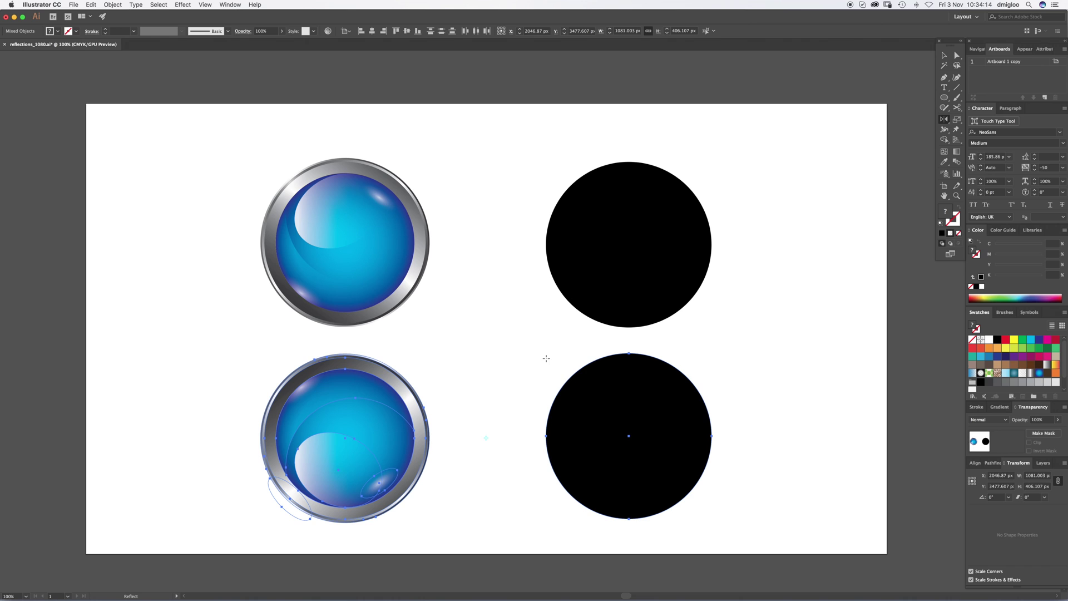
key("v")
left_click(482, 329)
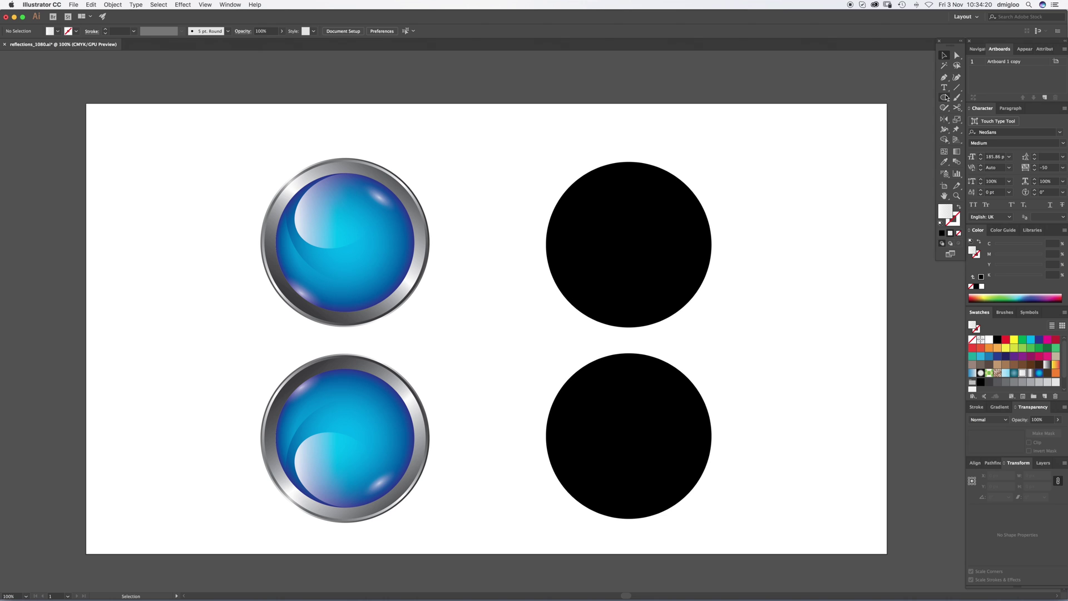
- Draw a black-filled 1134 × 442 px rectangle over both flipped lower copies
left_click(945, 98)
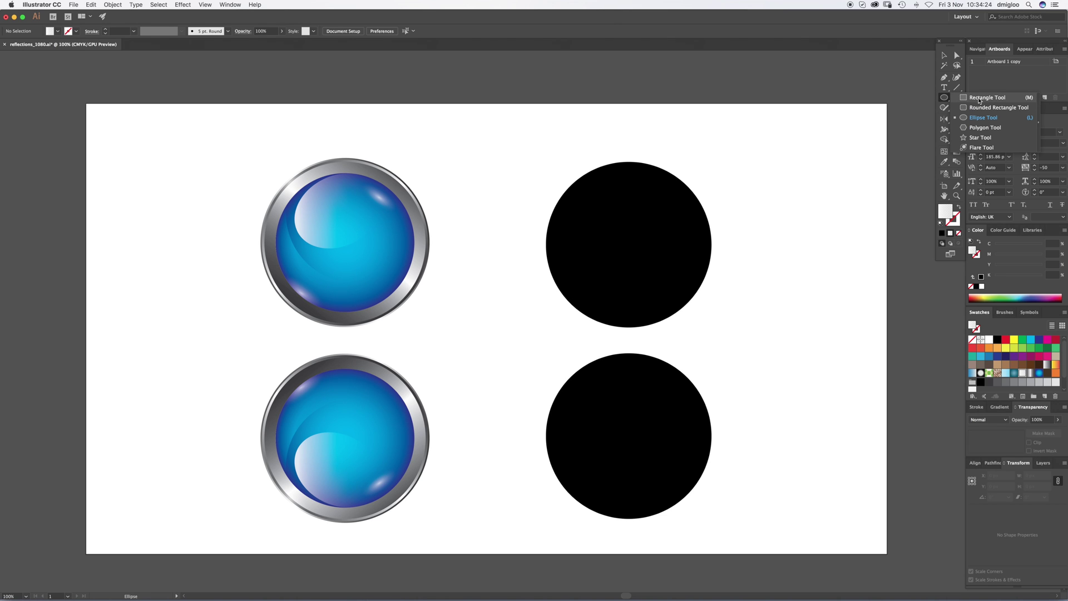
left_click(981, 98)
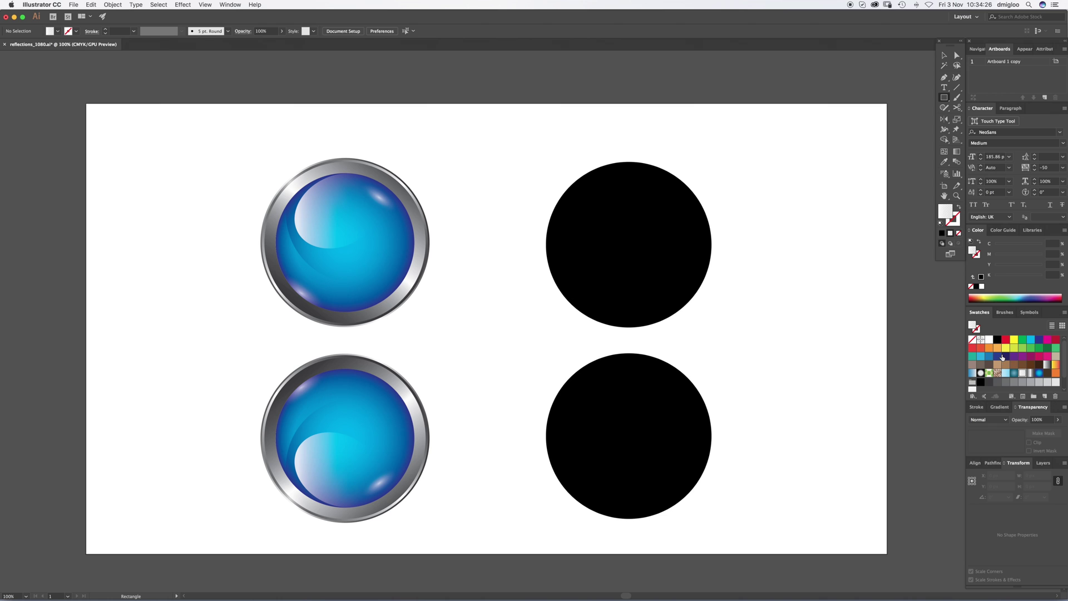
left_click(998, 340)
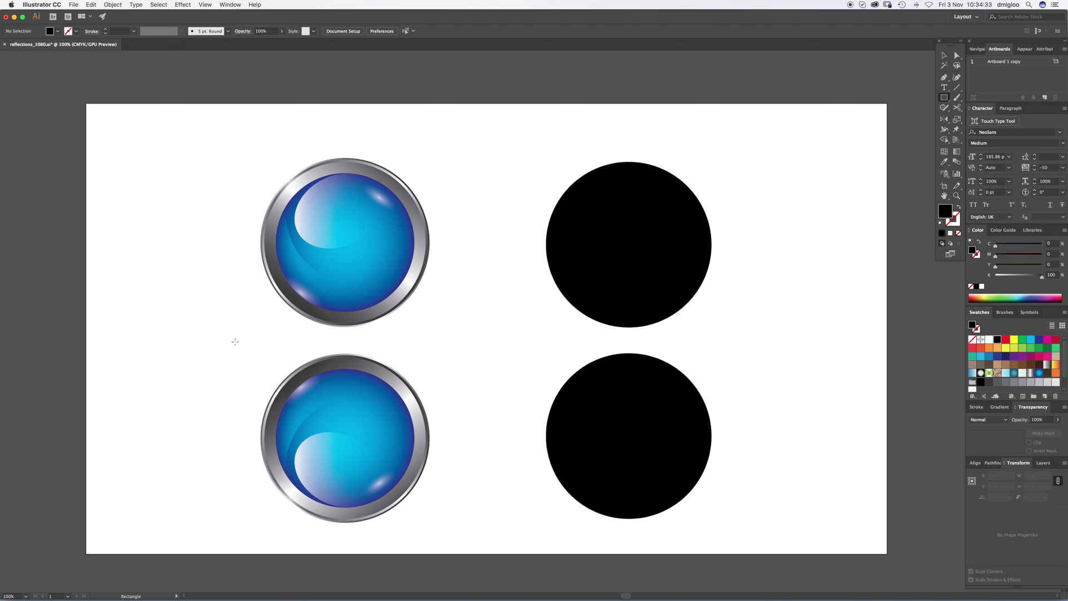
left_click_drag(645, 423, 723, 530)
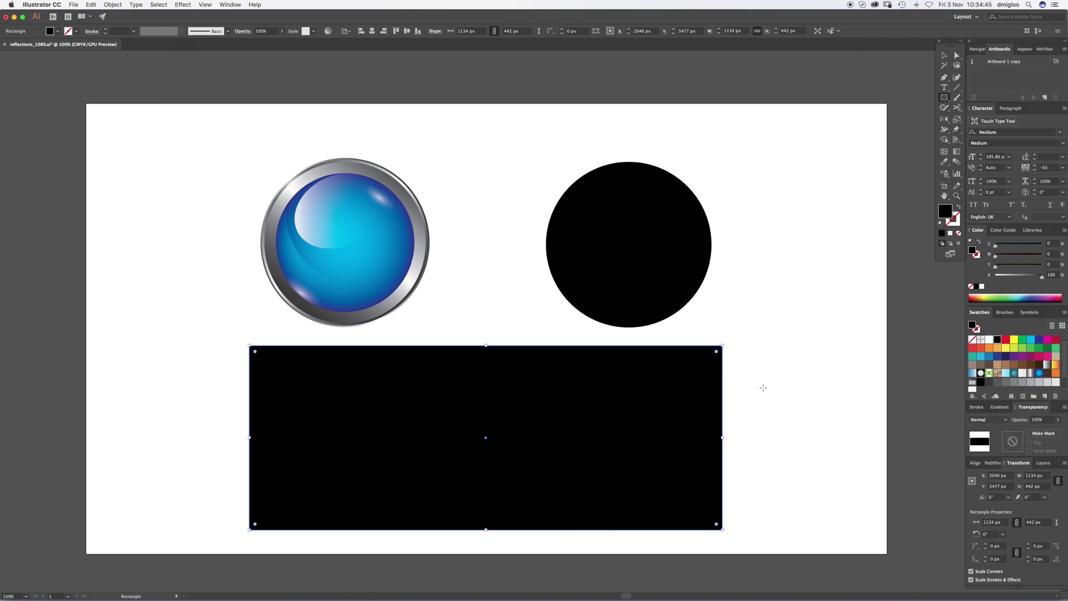
key("v")
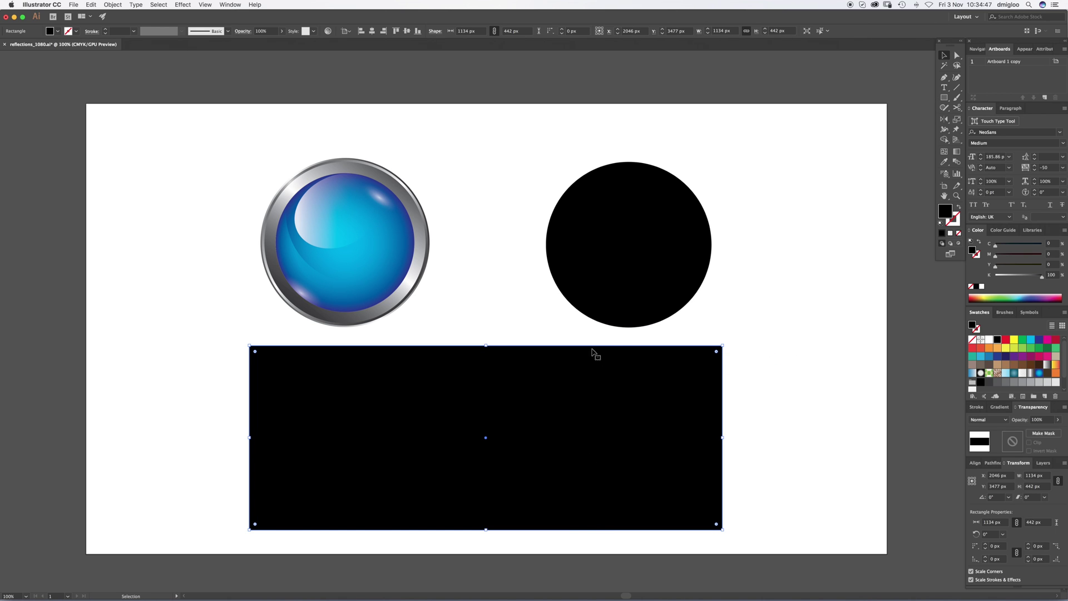
- Apply the White, Black linear gradient swatch to the rectangle's fill
left_click(958, 155)
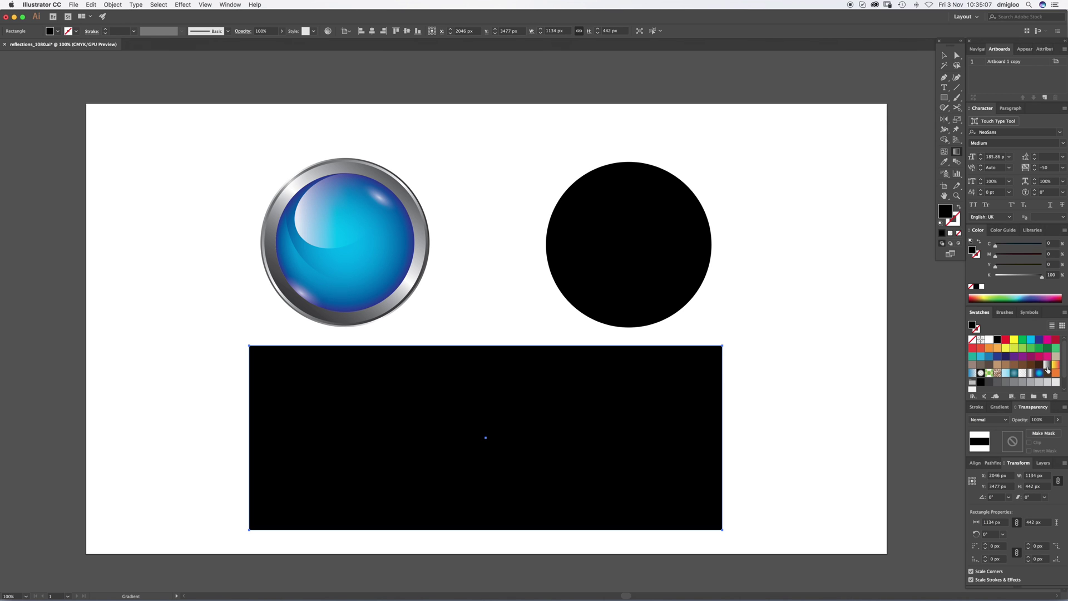
left_click(1005, 409)
left_click(1047, 367)
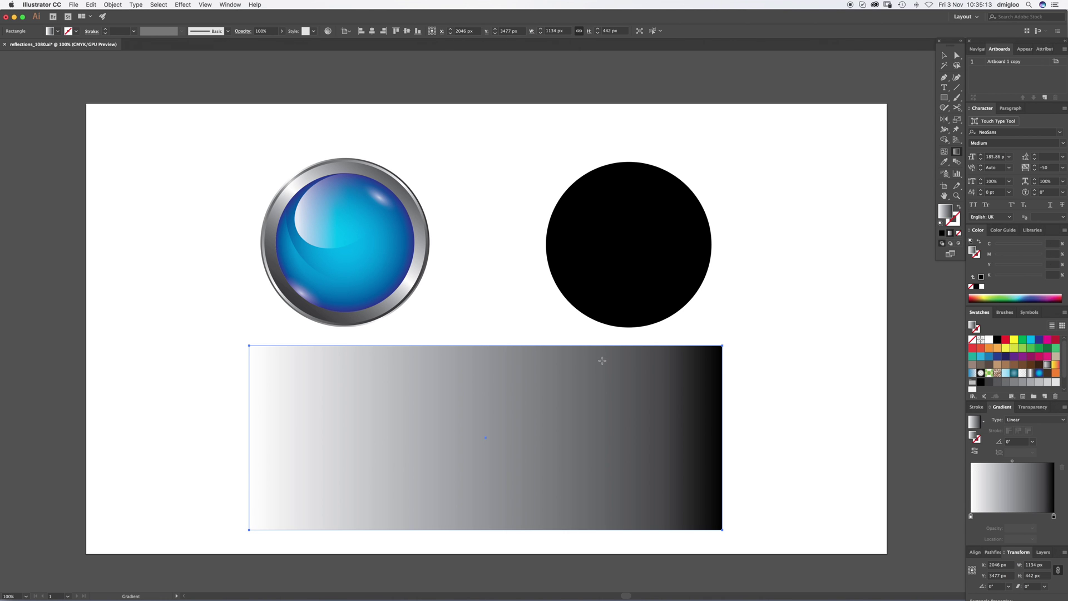
left_click(1024, 358)
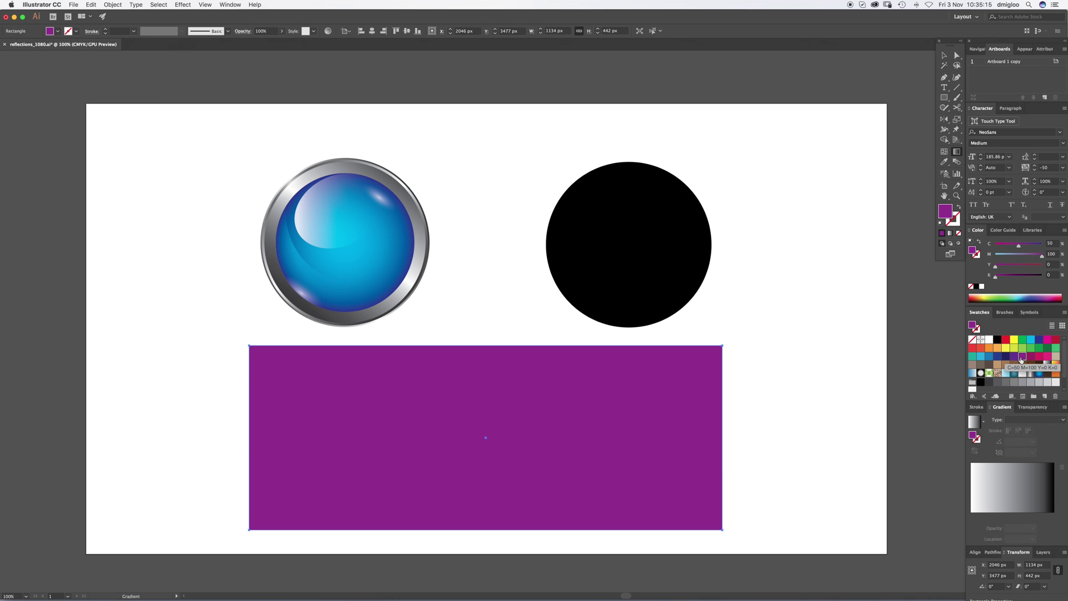
left_click(1001, 497)
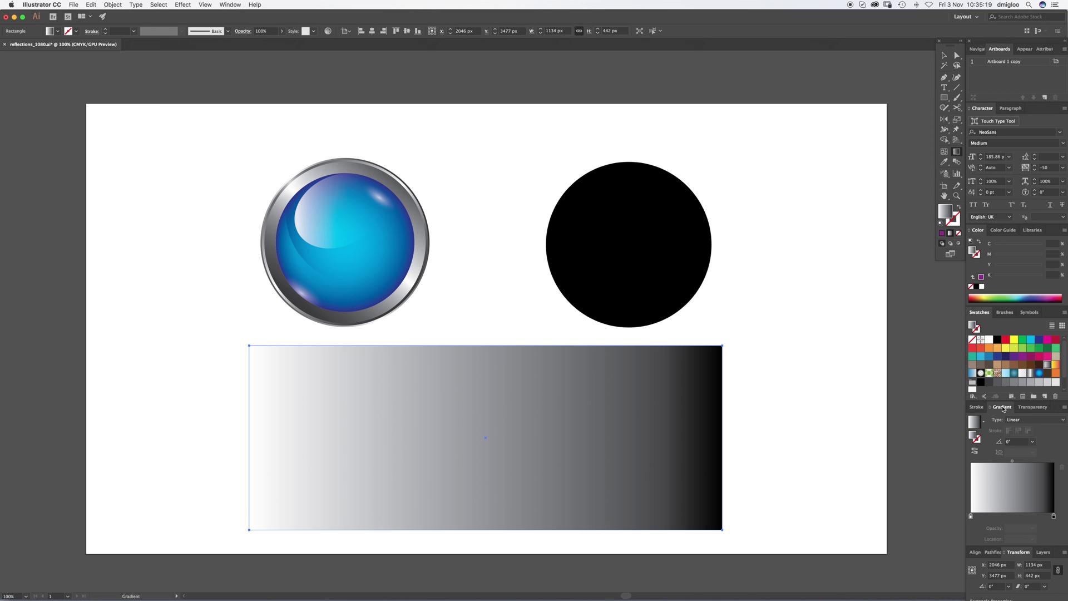
left_click(230, 4)
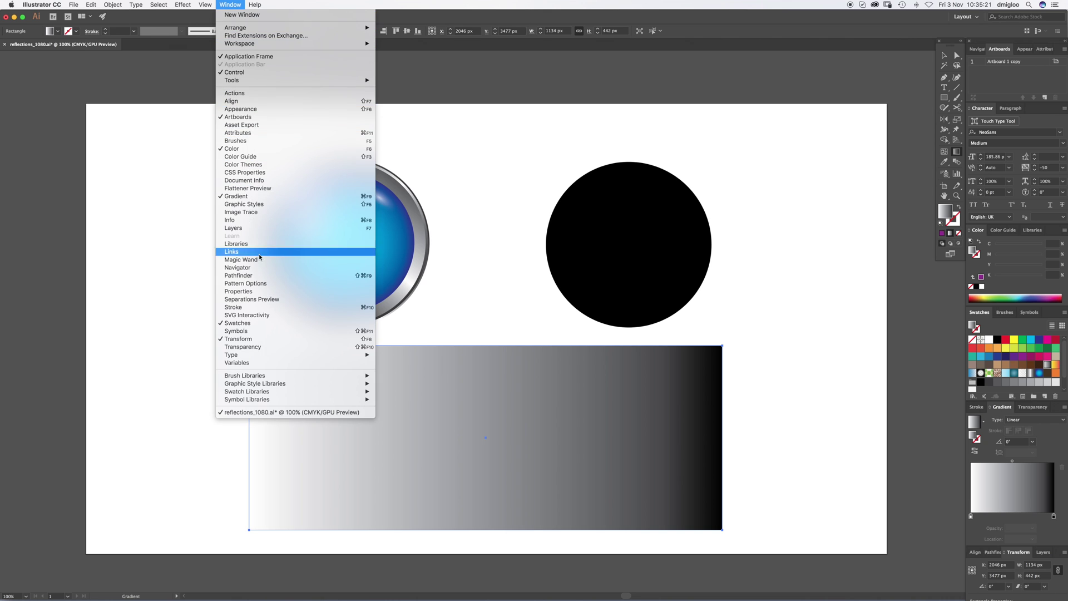
left_click(766, 393)
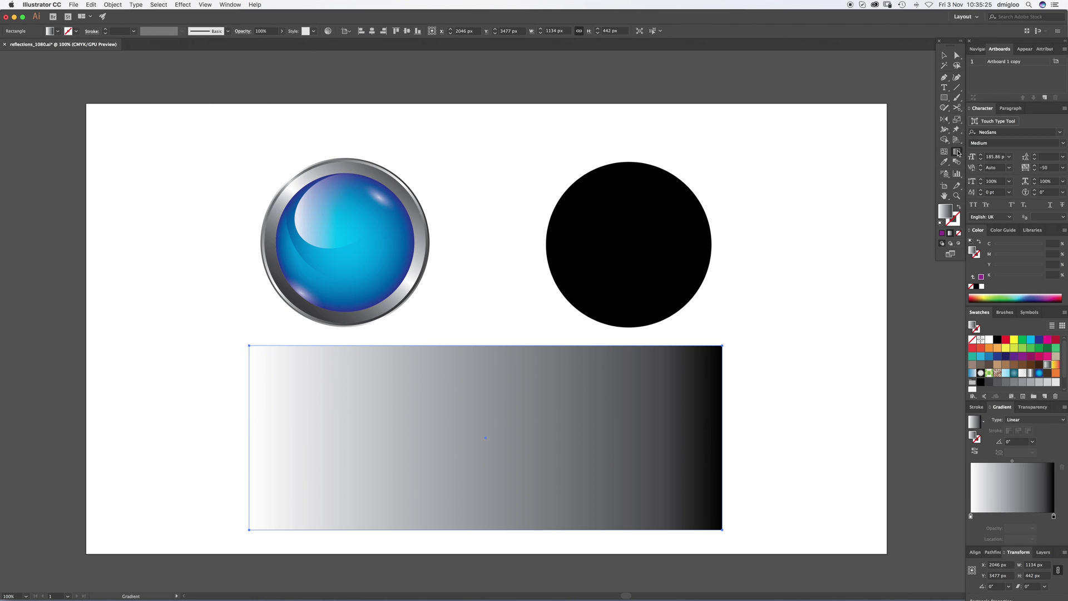
- Run the gradient from the rectangle's top edge to its bottom and move the midpoint left to about 13.88%
left_click_drag(551, 346, 542, 530)
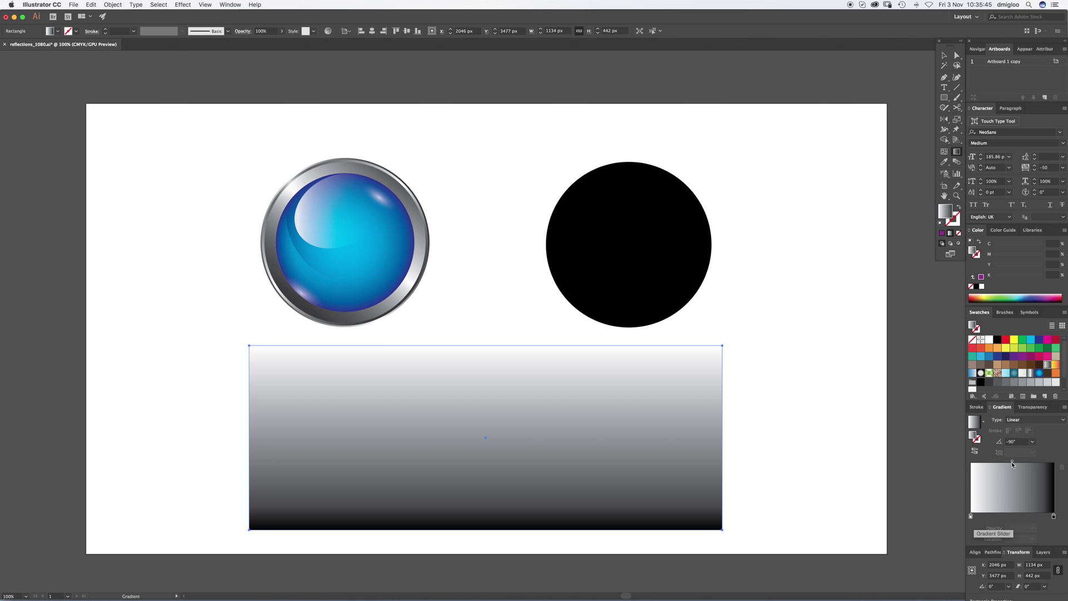
left_click_drag(1013, 461, 975, 462)
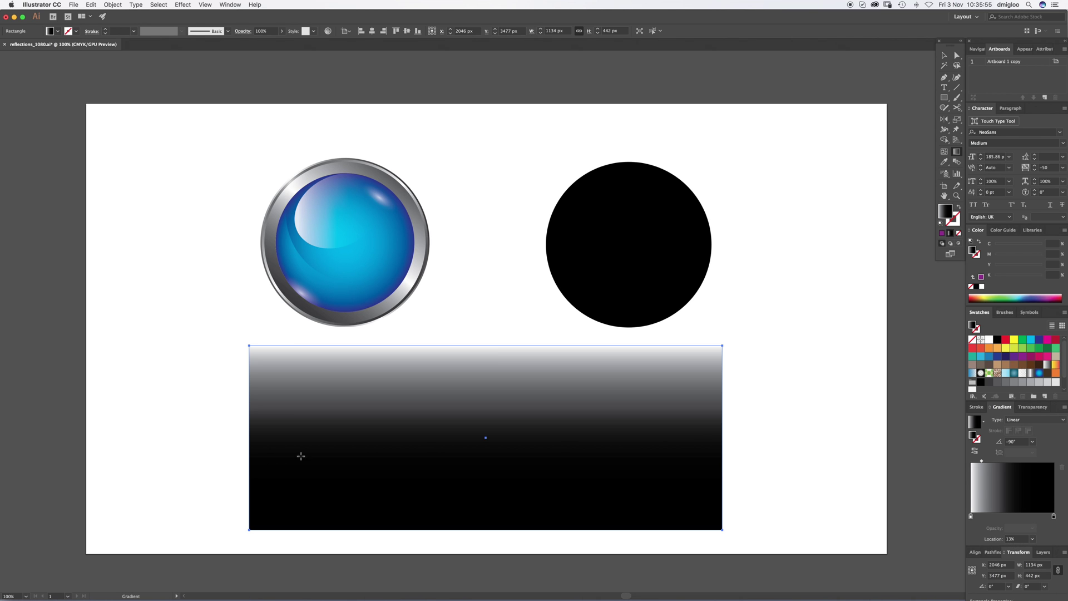
- Select the gradient rectangle with both lower copies and open the Transparency panel menu
key("v")
left_click(207, 396)
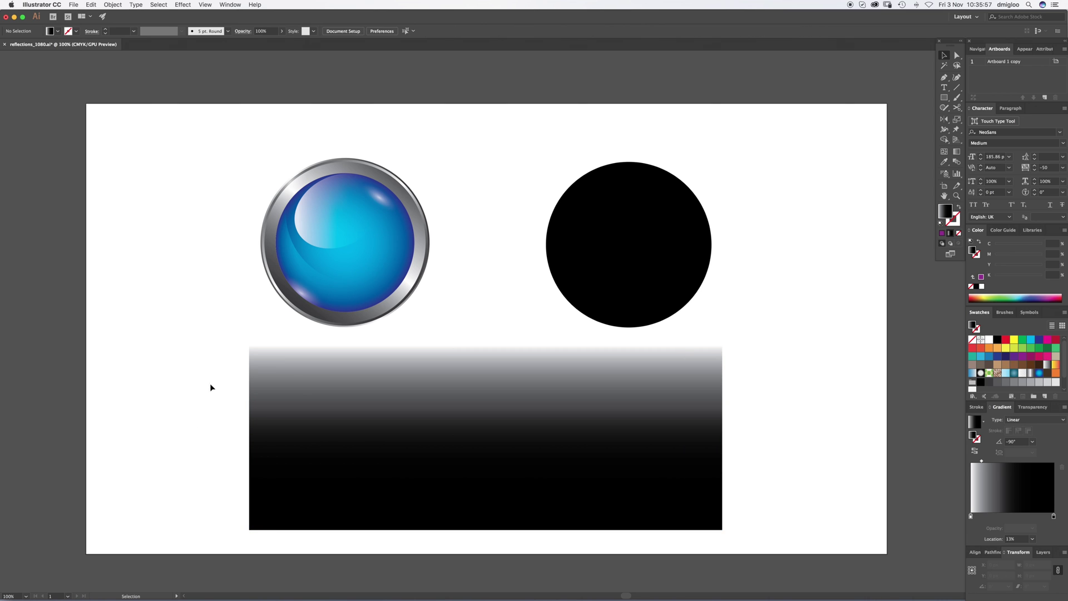
left_click_drag(208, 352, 763, 525)
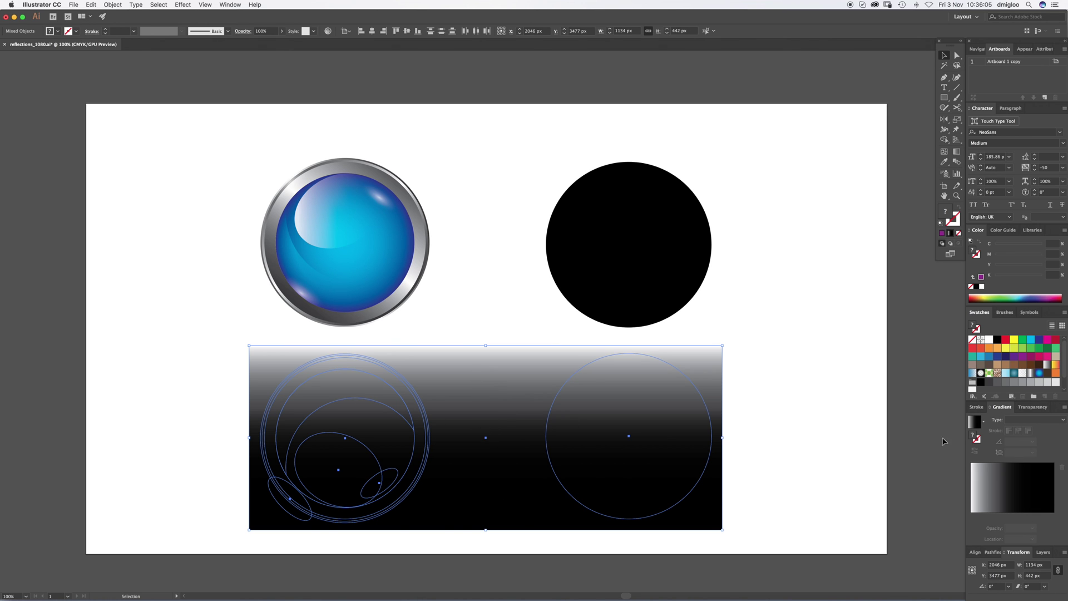
left_click(1034, 411)
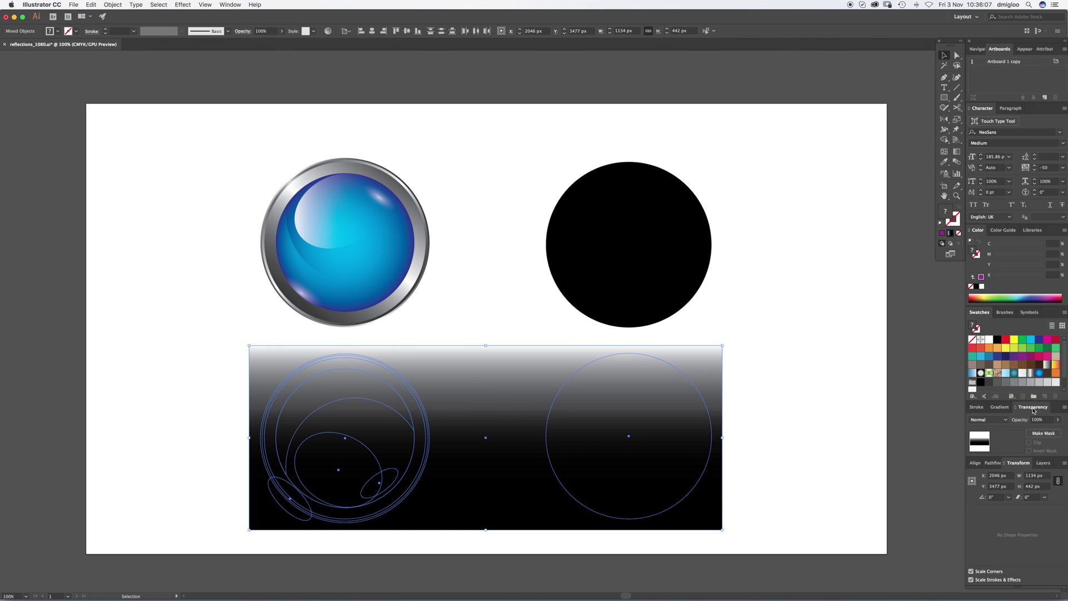
left_click(230, 5)
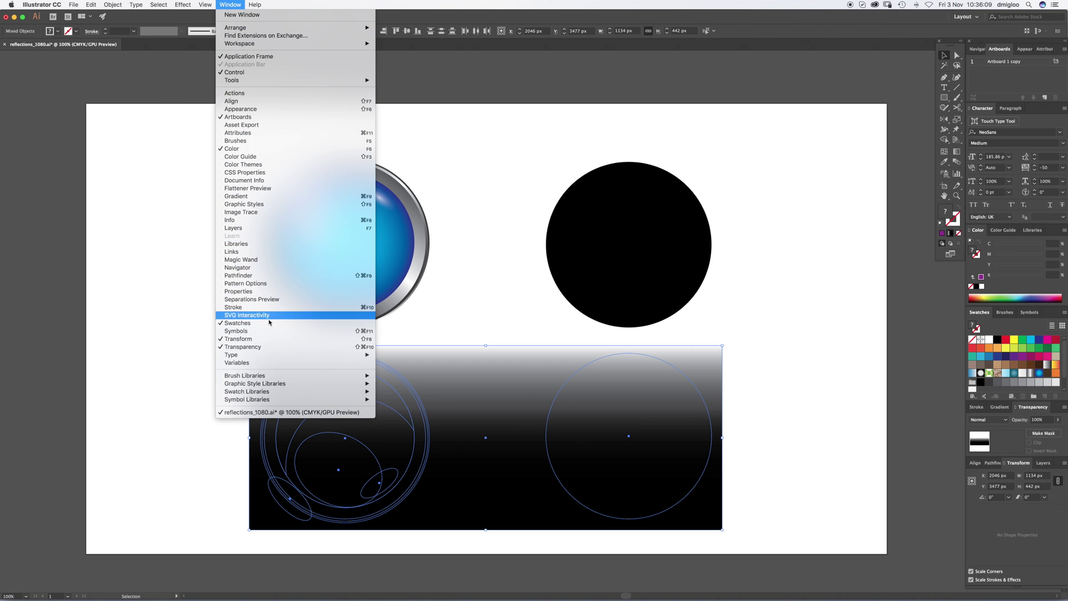
left_click(917, 453)
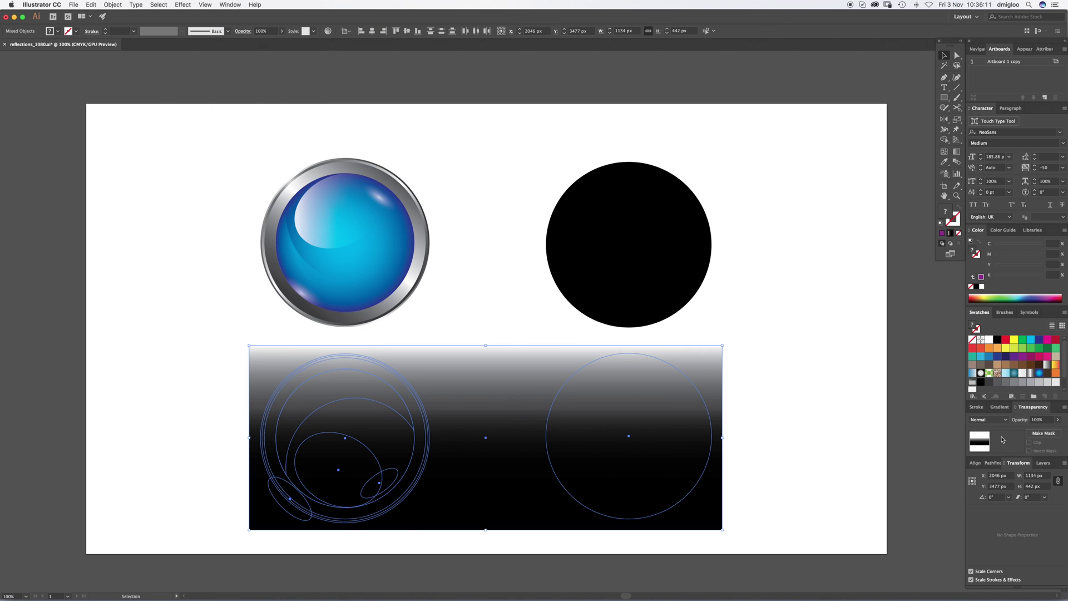
left_click(1064, 408)
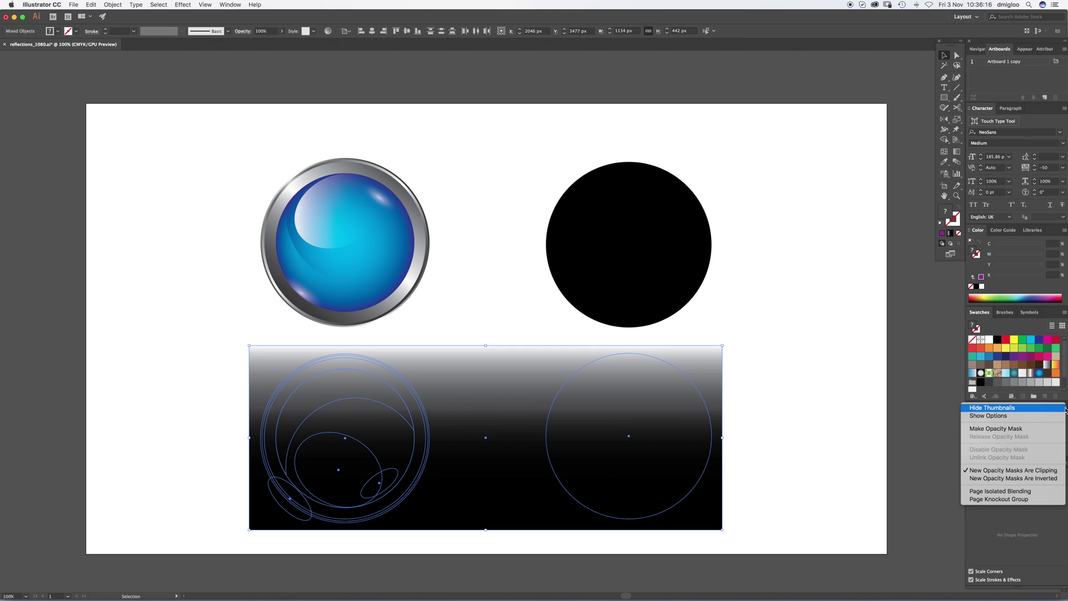
- Make an opacity mask from the gradient rectangle and set the reflections' opacity to 30%
left_click(1034, 433)
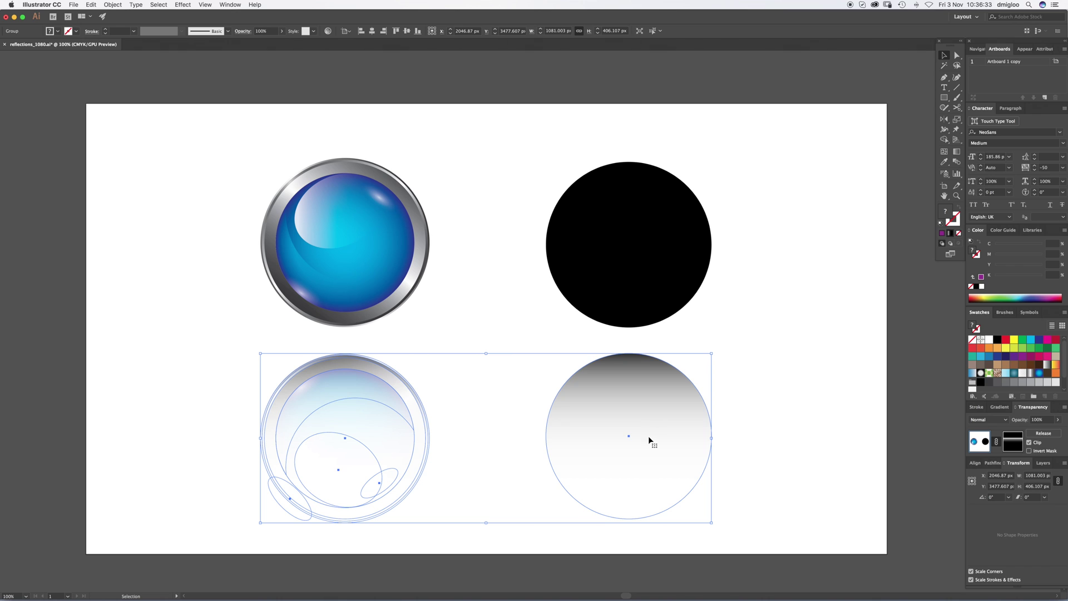
left_click(1045, 420)
type("30")
key("Return")
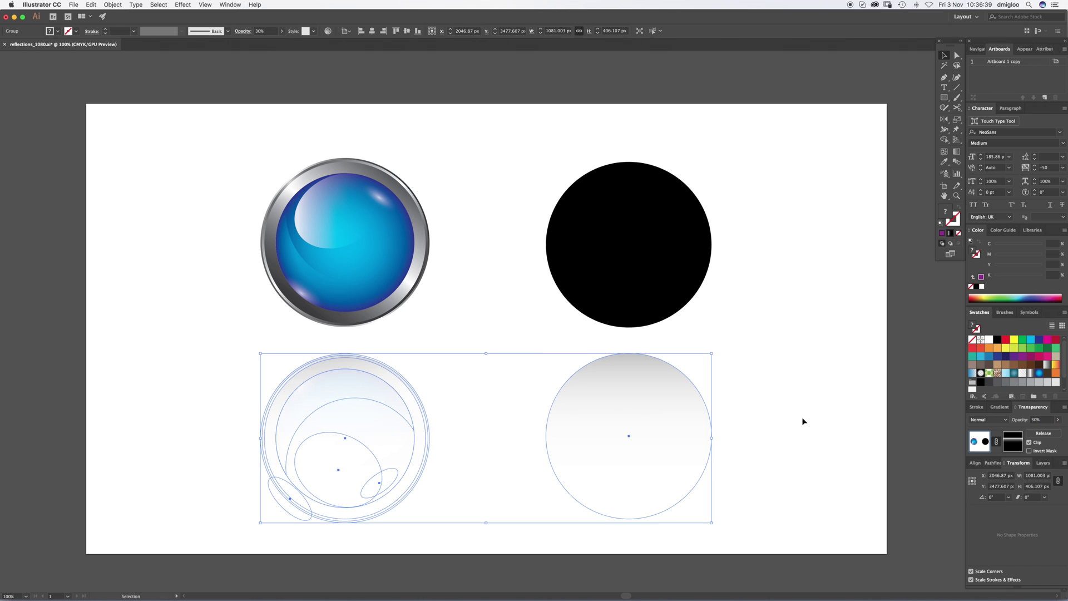
left_click(800, 422)
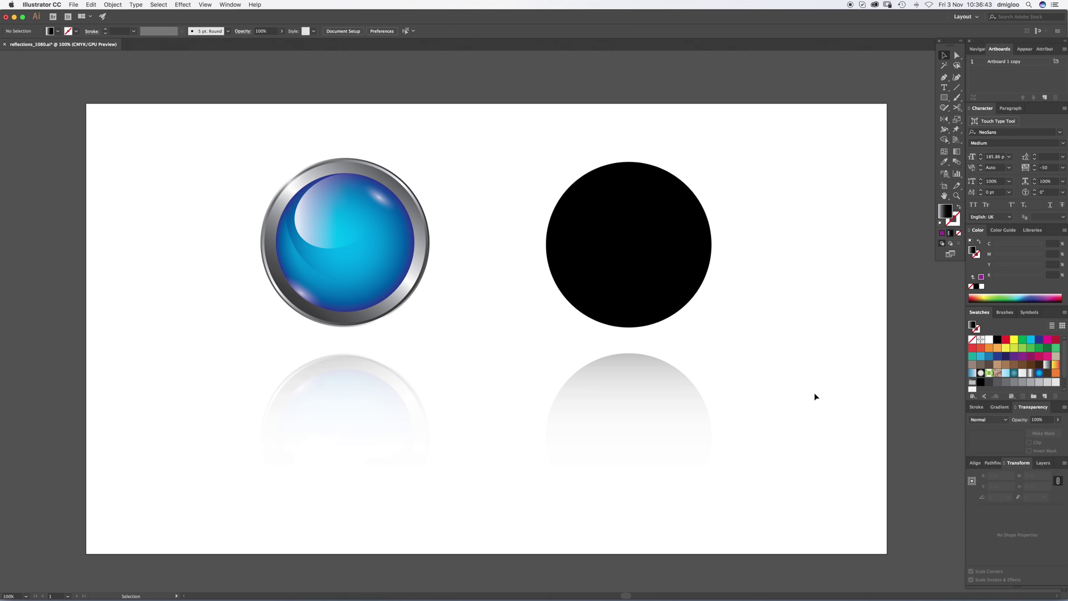
- Raise both reflection groups under the button and circle, leaving a slight gap
left_click_drag(789, 372, 422, 411)
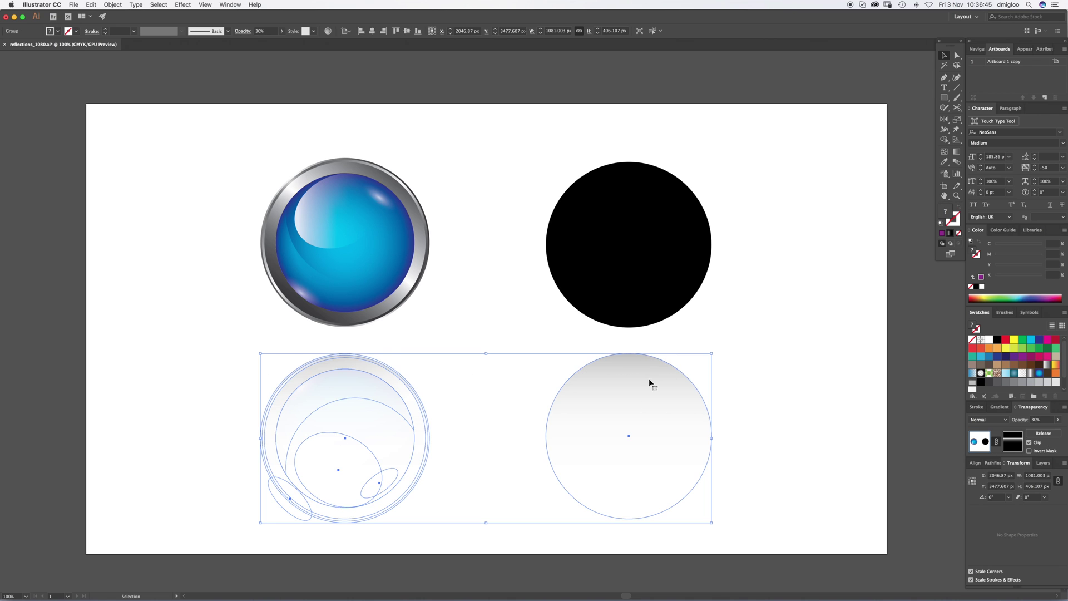
left_click_drag(651, 384, 666, 348)
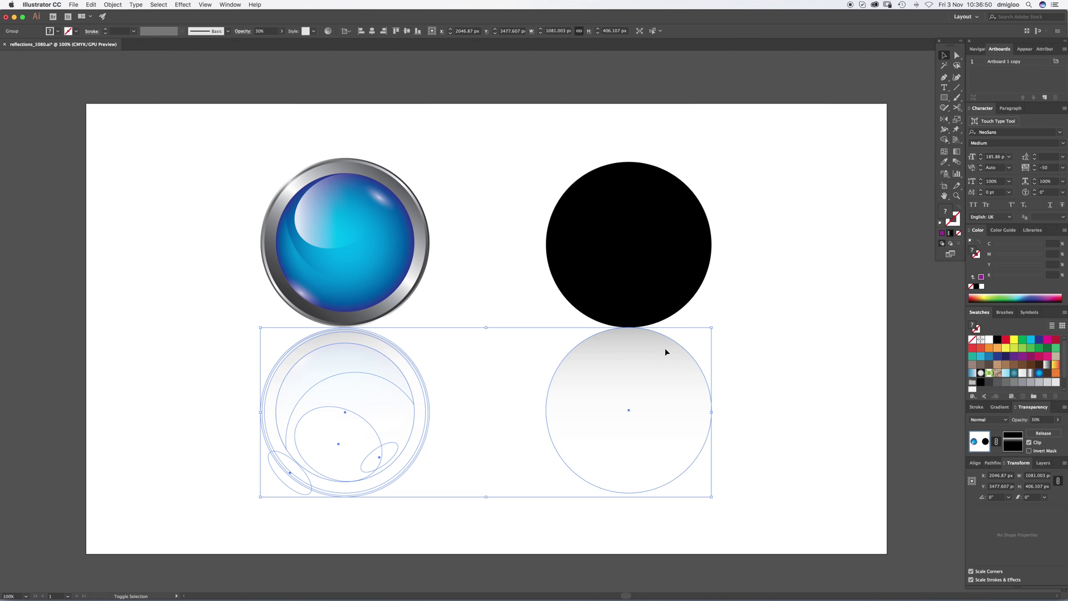
left_click(778, 323)
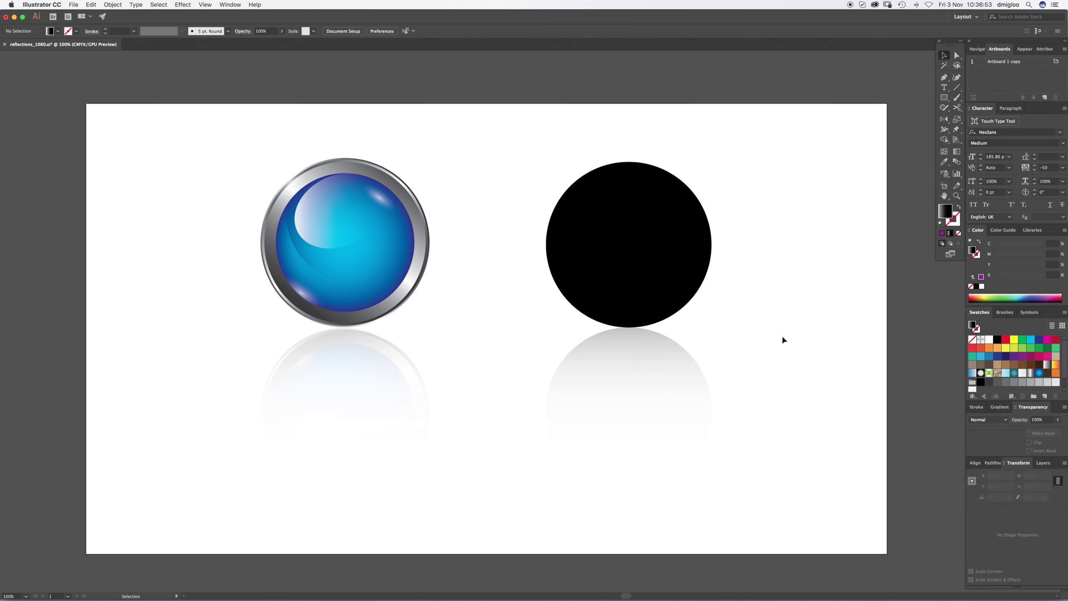
left_click_drag(745, 370, 225, 449)
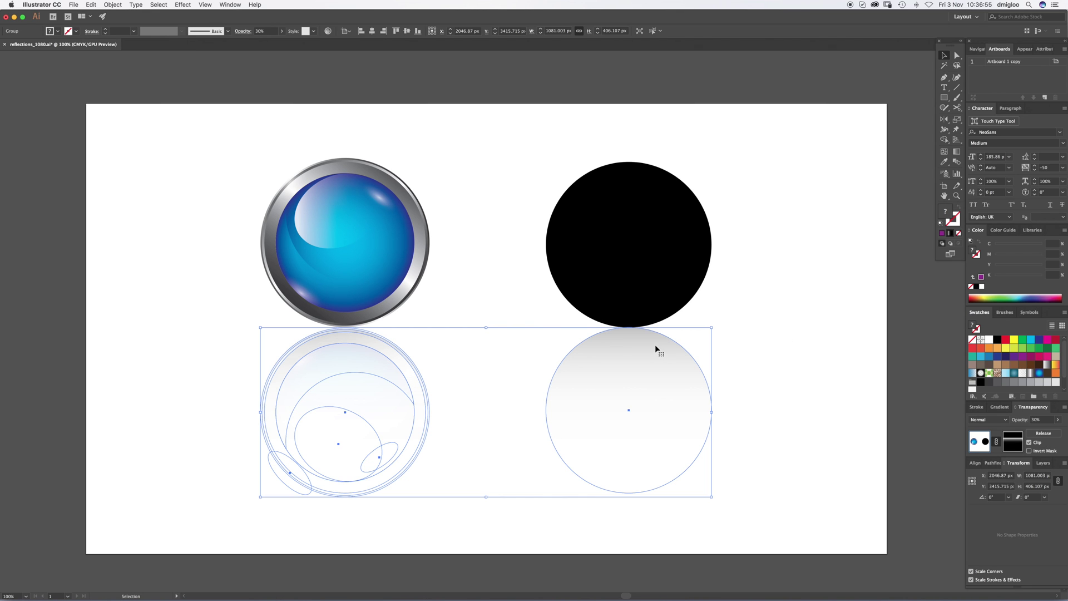
left_click_drag(653, 347, 655, 349)
left_click(767, 324)
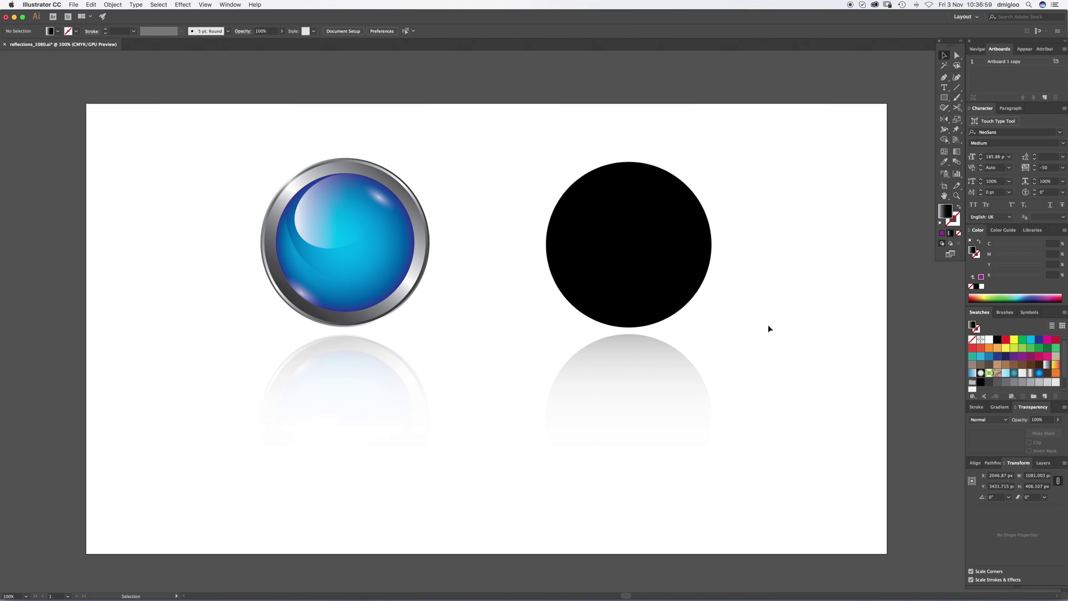